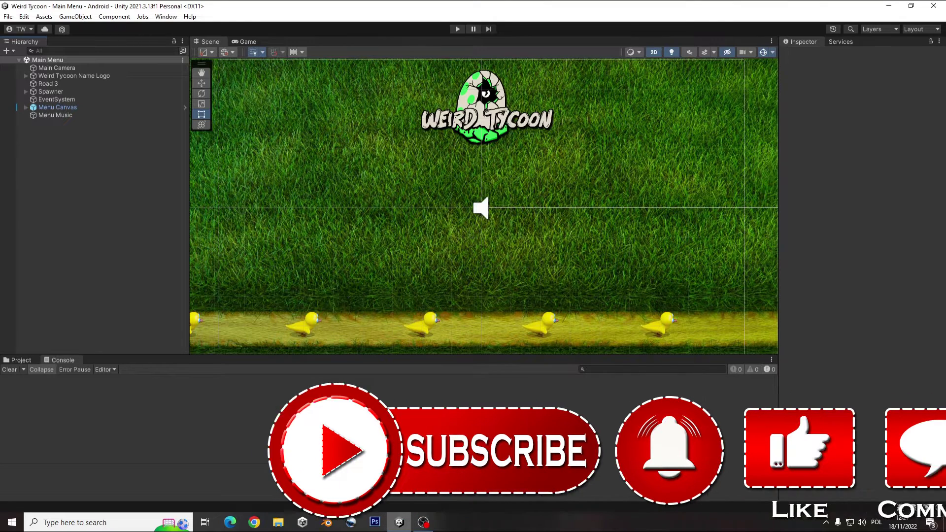
Open Build Settings for Android, listing the Main Menu and Weird Tycoon scenes
left_click(8, 16)
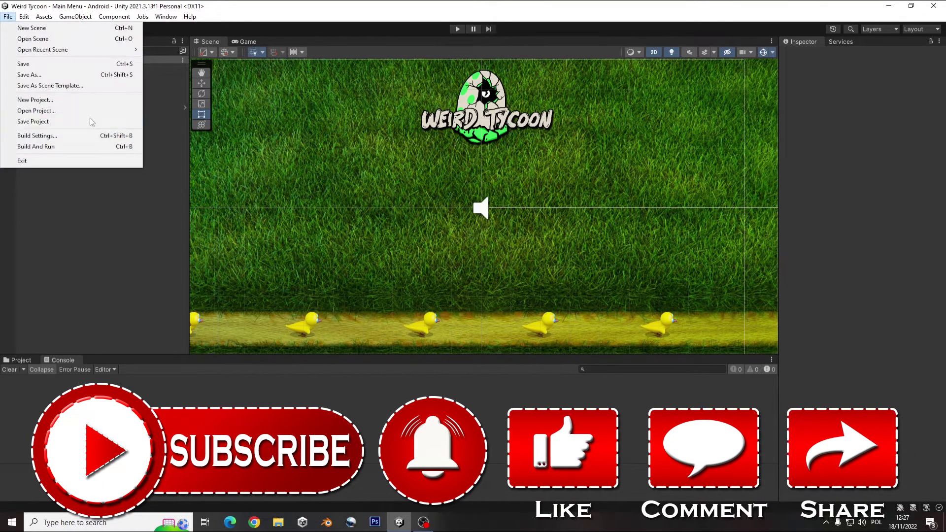
left_click(86, 136)
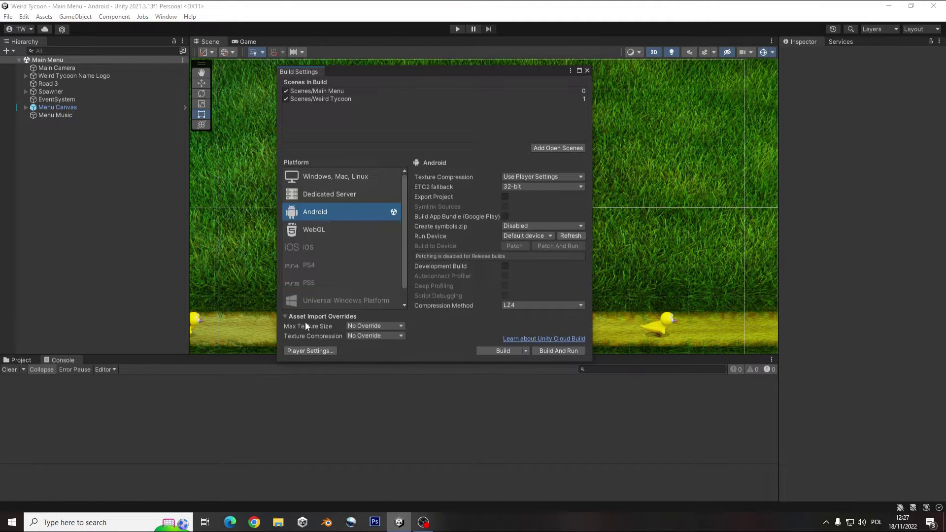
Under Publishing Settings, enter the WeirdTycoon.keystore password and the weirdtycoon alias key password
left_click(315, 351)
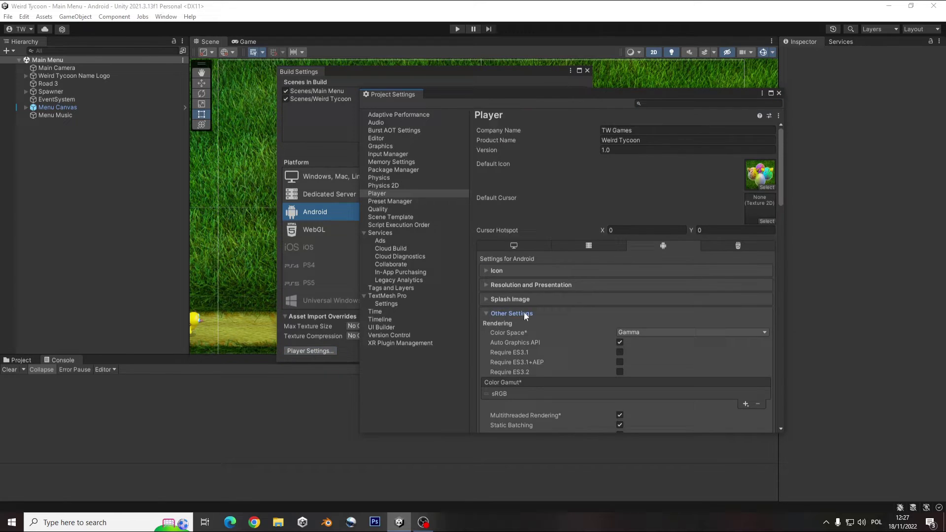
left_click(524, 313)
left_click(537, 329)
scroll(641, 356, "down", 3)
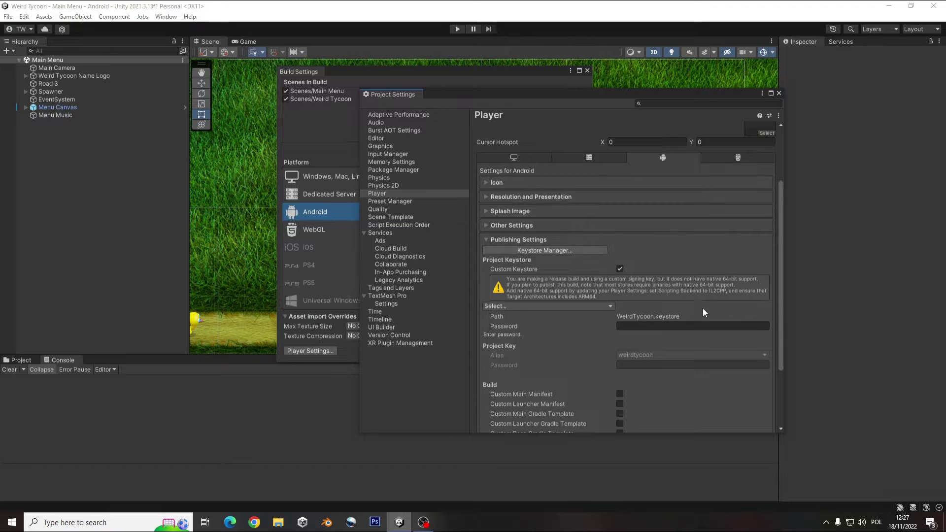
scroll(702, 309, "down", 3)
left_click(652, 237)
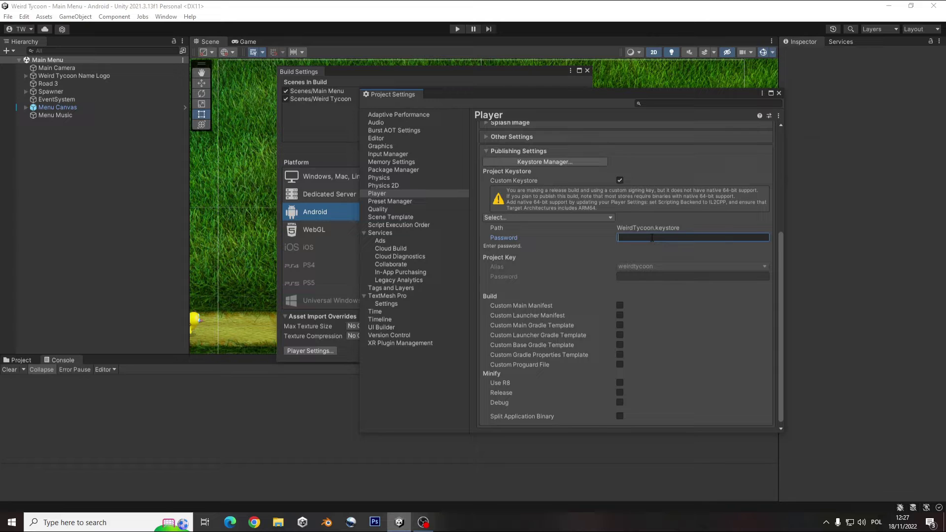
key("ctrl+v")
left_click(658, 277)
key("ctrl+v")
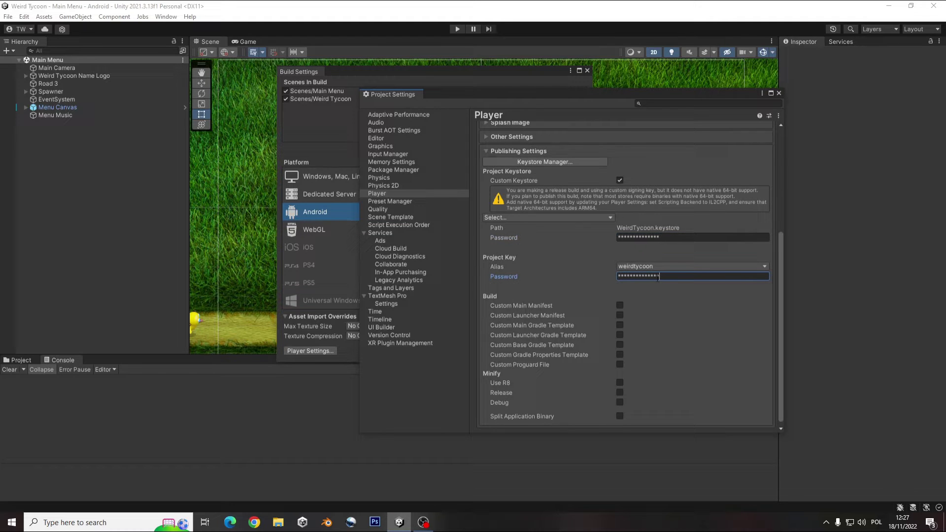
scroll(675, 315, "down", 1)
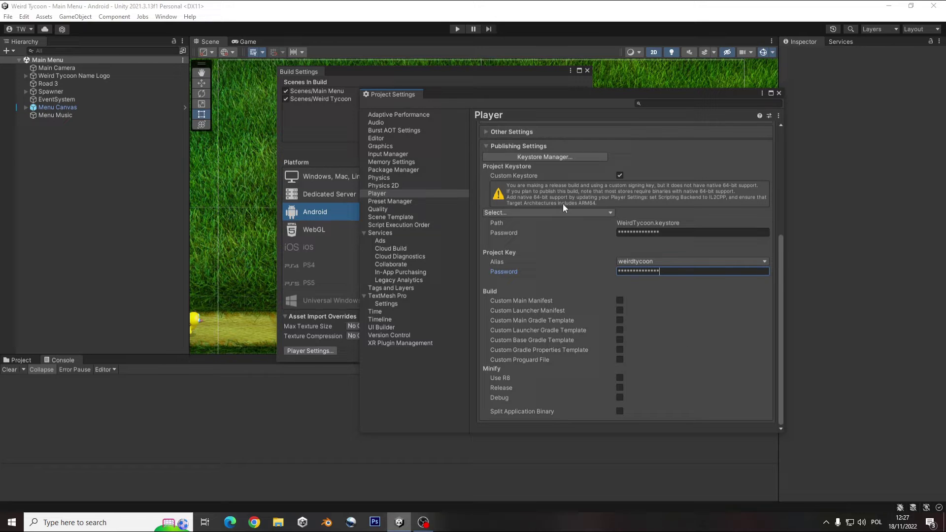
Close Project Settings, set Compression Method to LZ4HC and tick Build App Bundle (Google Play)
left_click(509, 147)
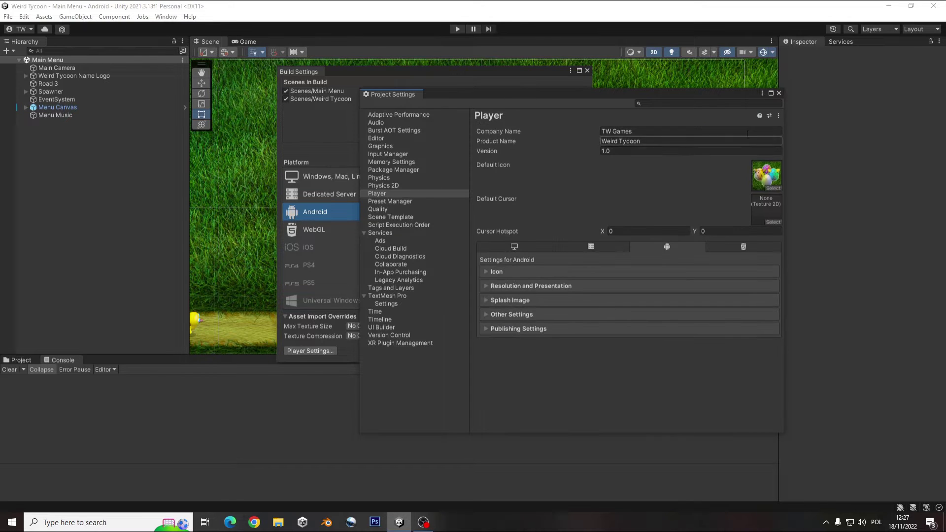
left_click(779, 93)
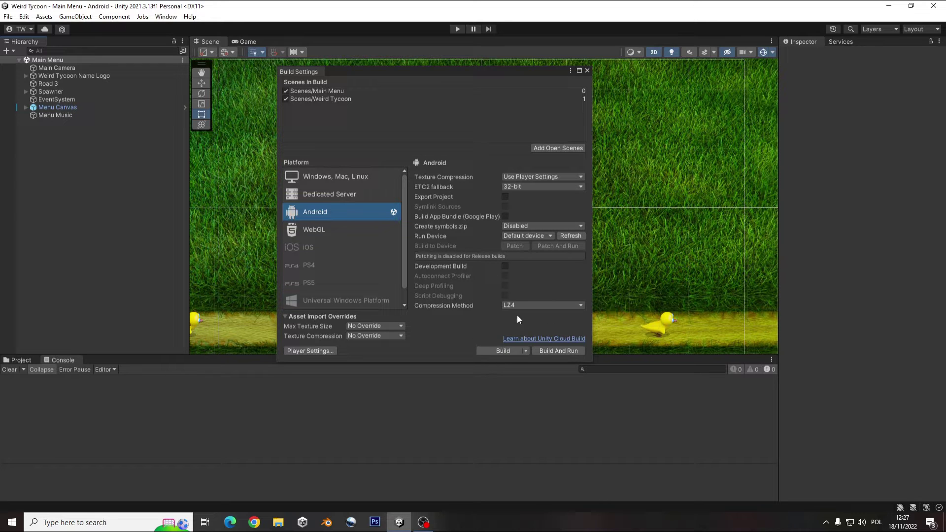
left_click(548, 308)
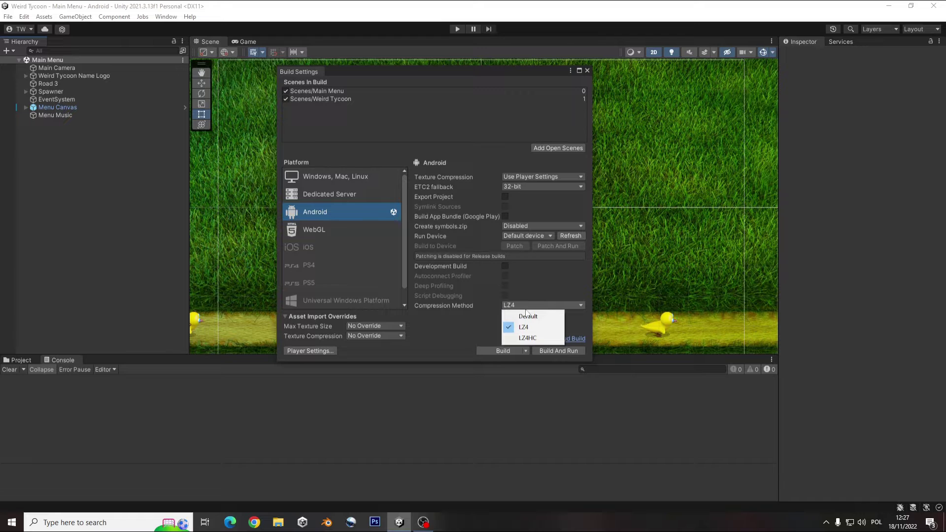
left_click(535, 339)
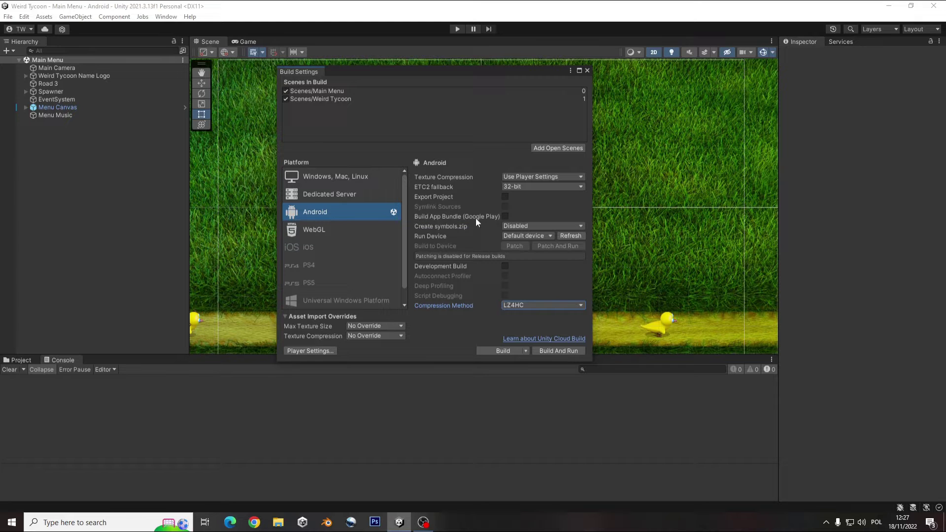
left_click(505, 216)
left_click(545, 306)
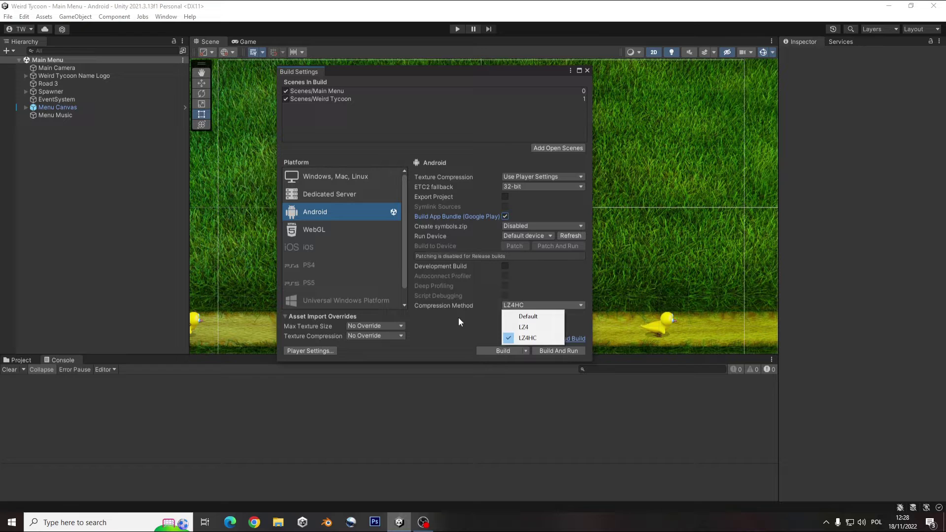
left_click(439, 338)
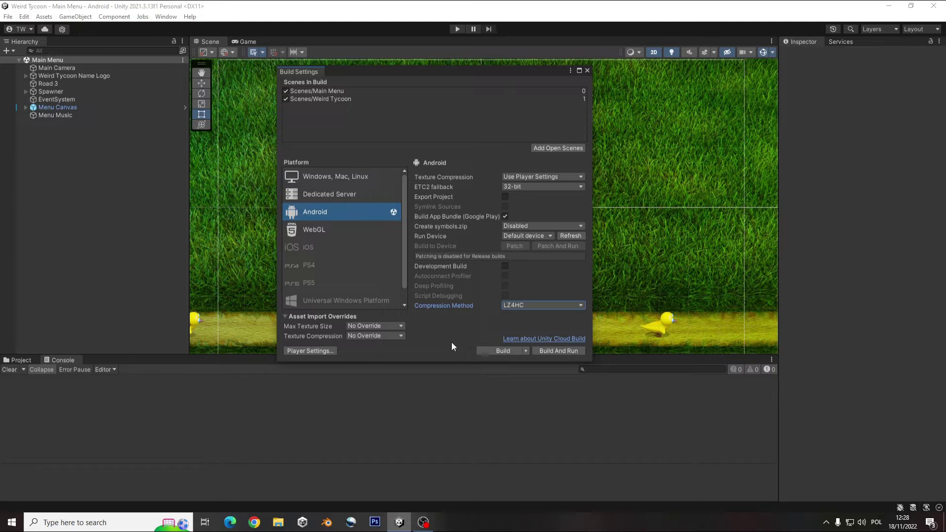
Reopen Player Settings and expand Other Settings down to Identification
left_click(315, 351)
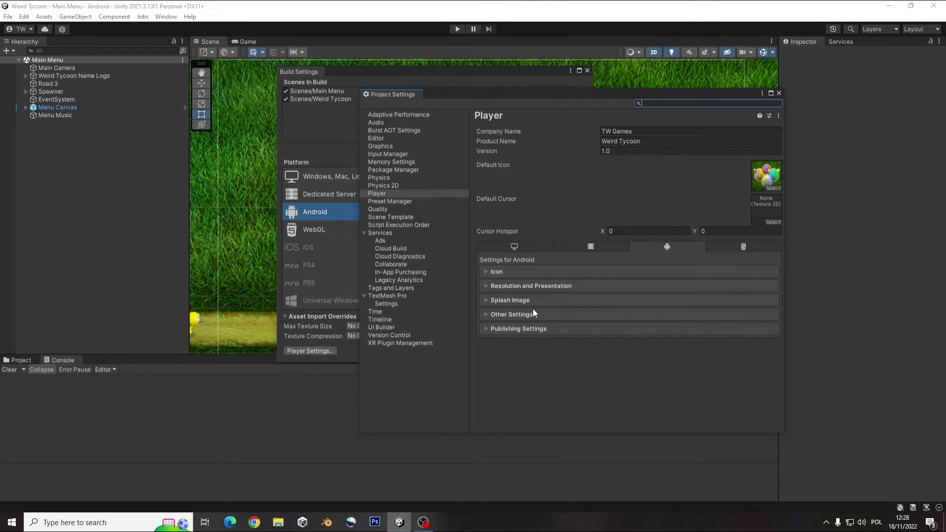
left_click(513, 315)
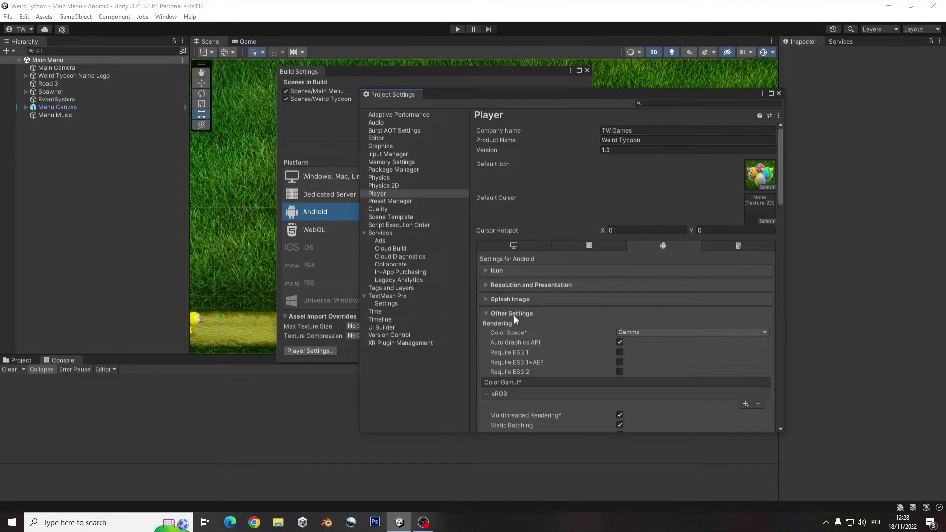
scroll(696, 320, "down", 10)
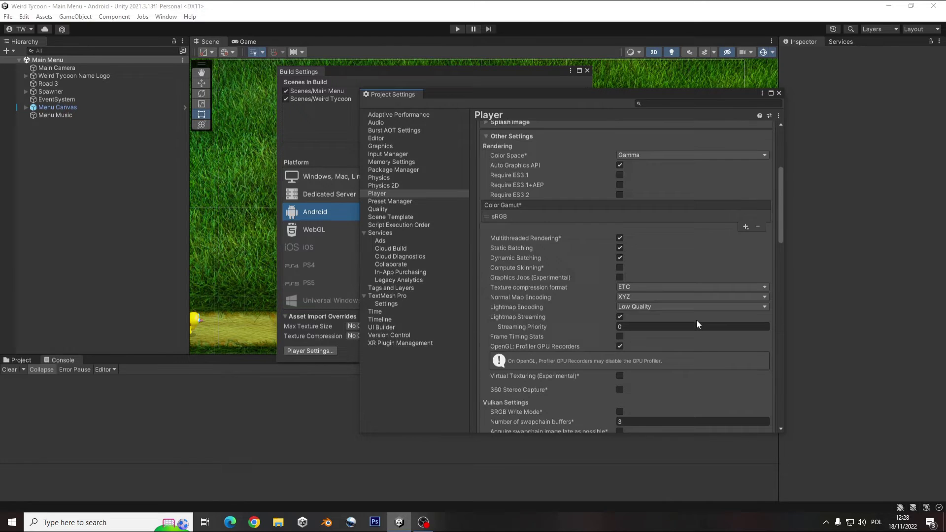
scroll(697, 324, "down", 6)
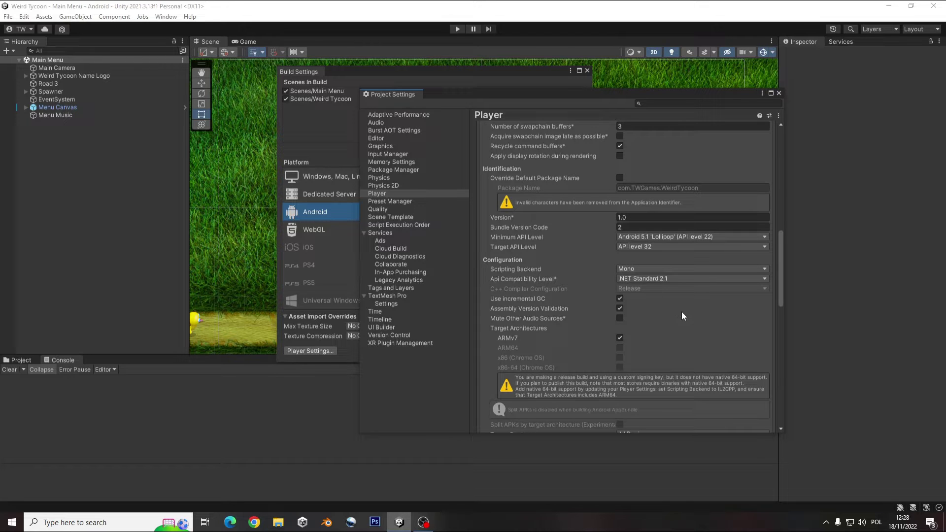
scroll(680, 308, "down", 1)
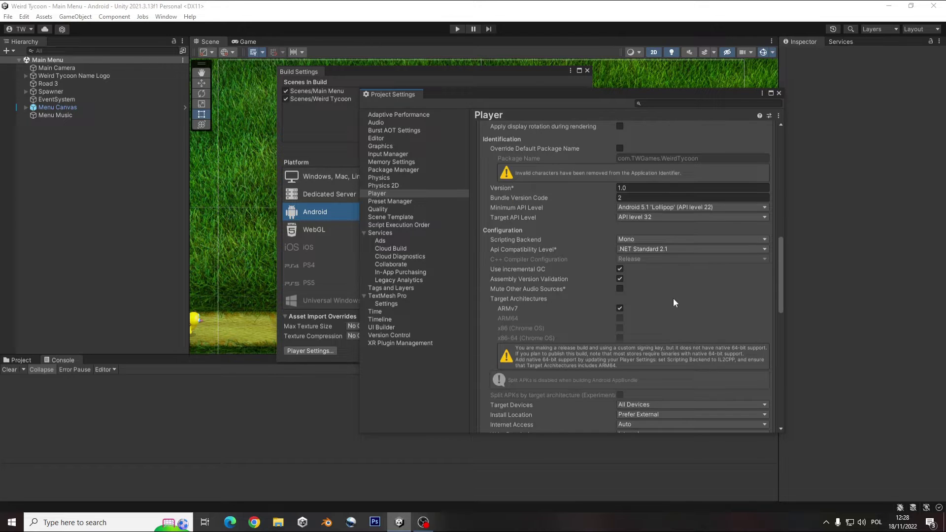
Check the API level dropdowns, leaving minimum API level 22 and target API level 32
left_click(665, 208)
left_click(665, 206)
left_click(665, 207)
left_click(583, 229)
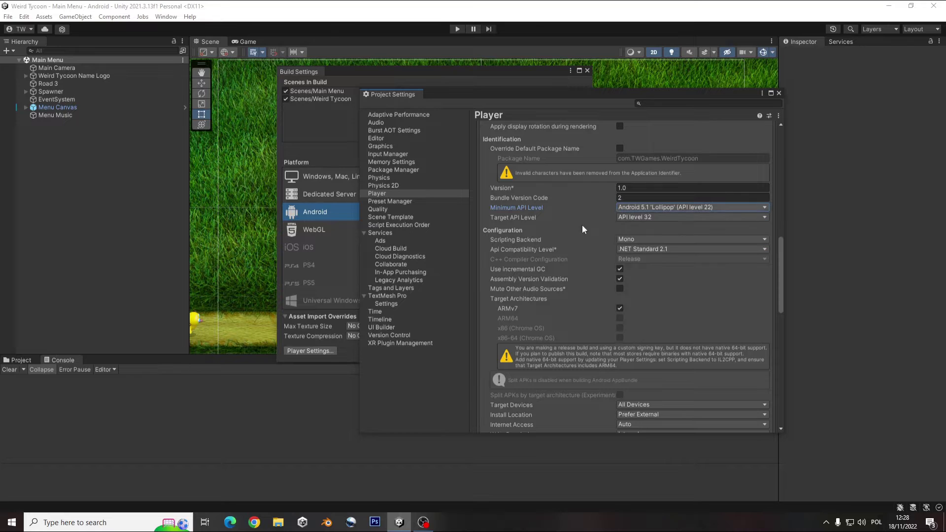
left_click(652, 220)
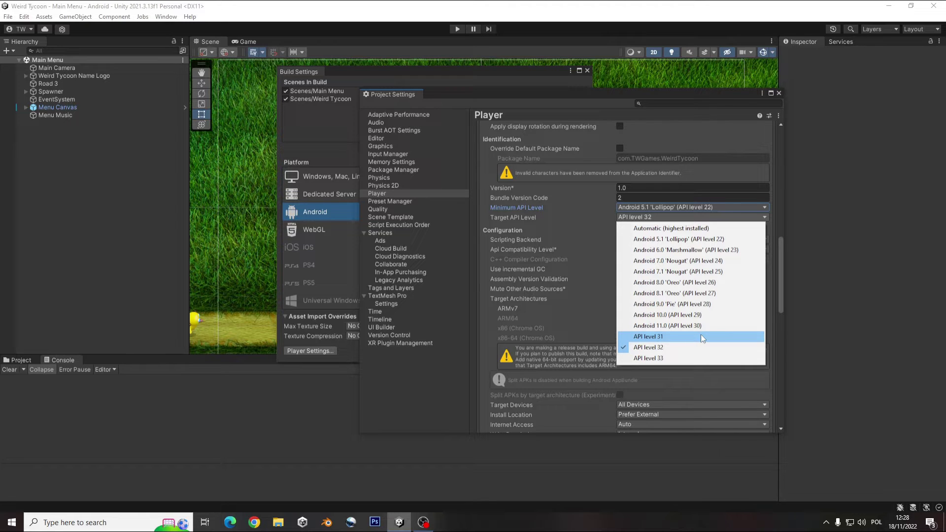
left_click(656, 347)
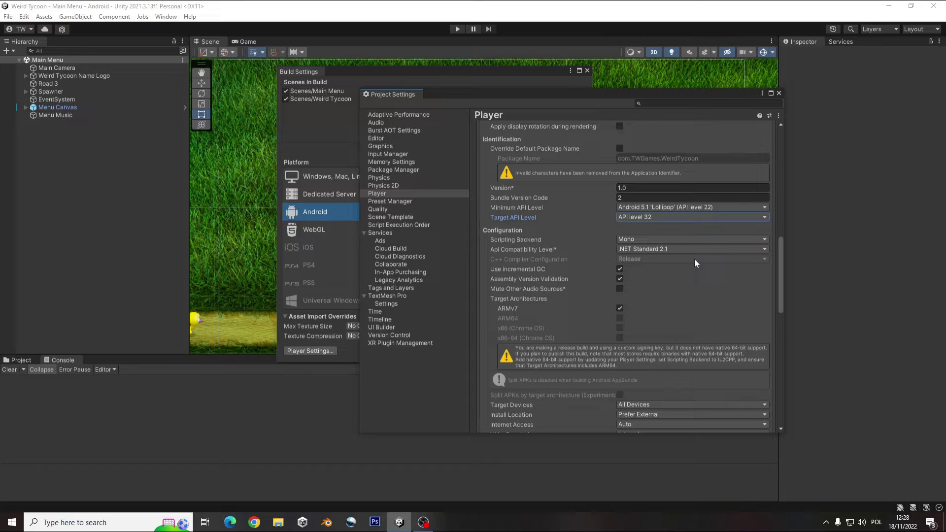
scroll(685, 256, "down", 1)
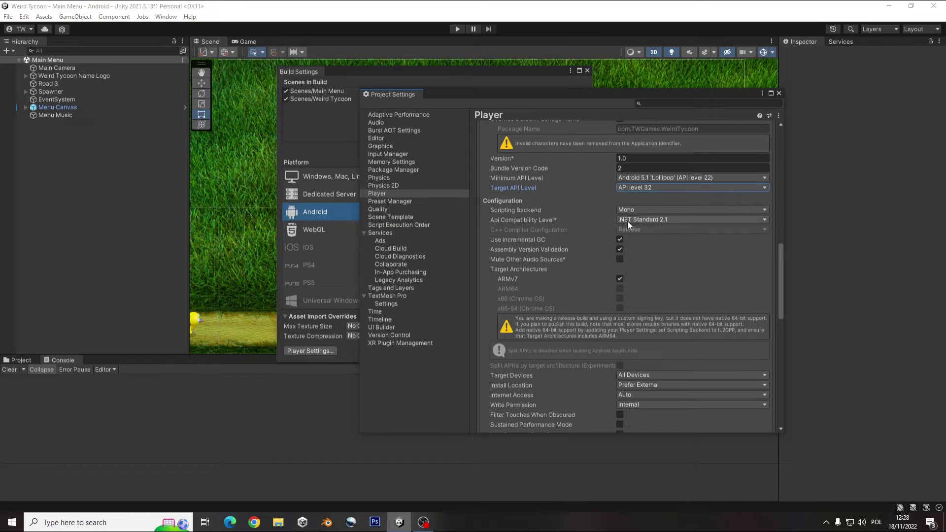
Switch Scripting Backend to IL2CPP, keep ARM64 ticked with ARMv7, and close Project Settings
left_click(702, 210)
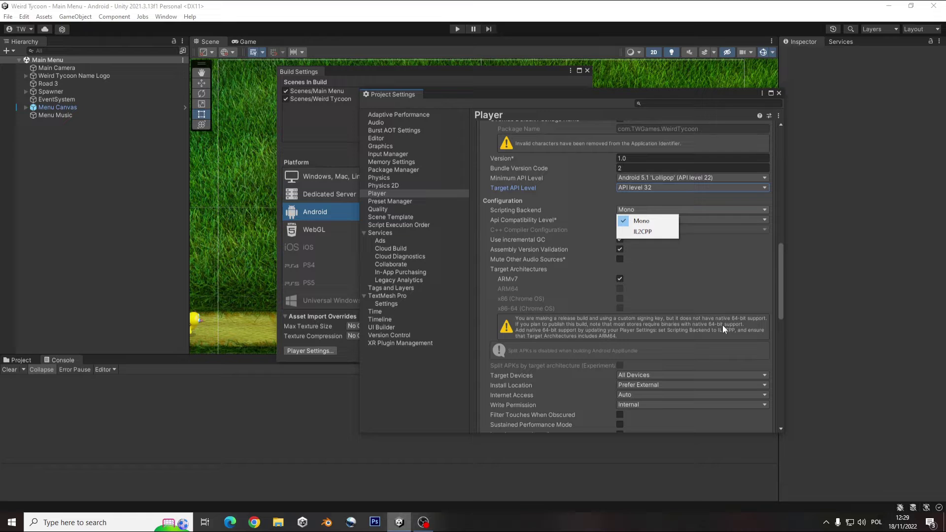
left_click(643, 232)
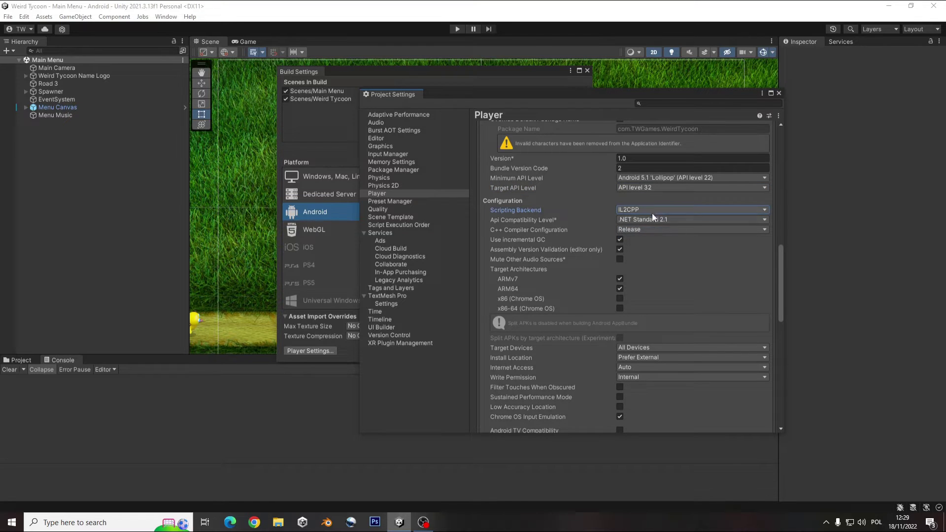
left_click(620, 288)
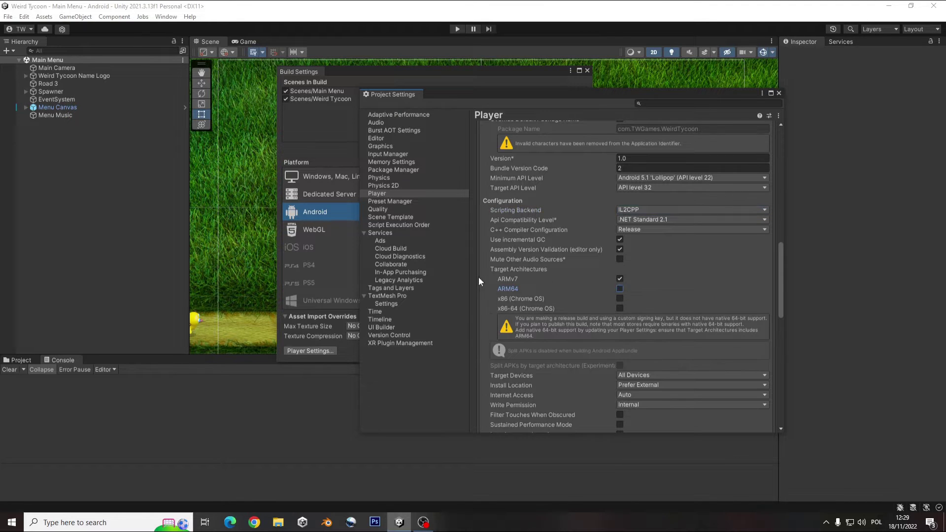
left_click(620, 289)
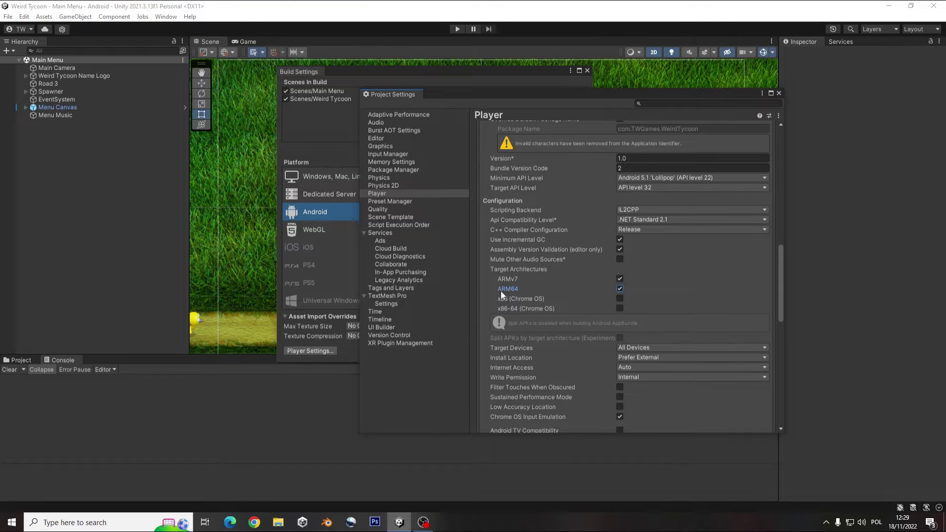
left_click(779, 93)
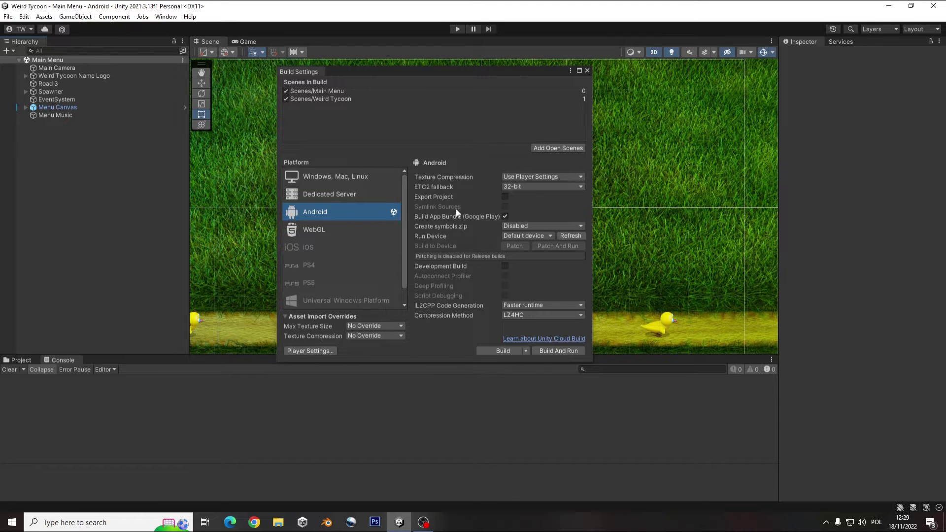
Review the Android Icon and Adaptive icon settings in Player settings, then collapse Icon
left_click(320, 350)
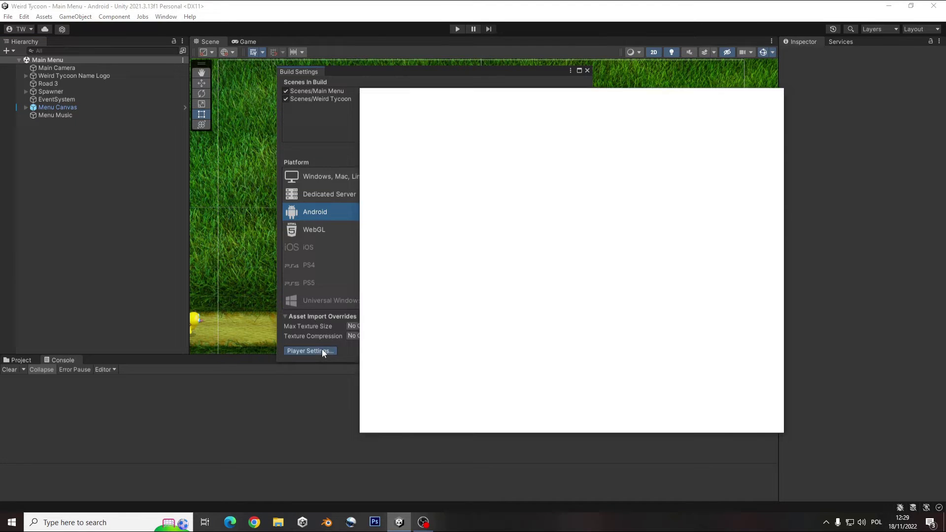
left_click(531, 270)
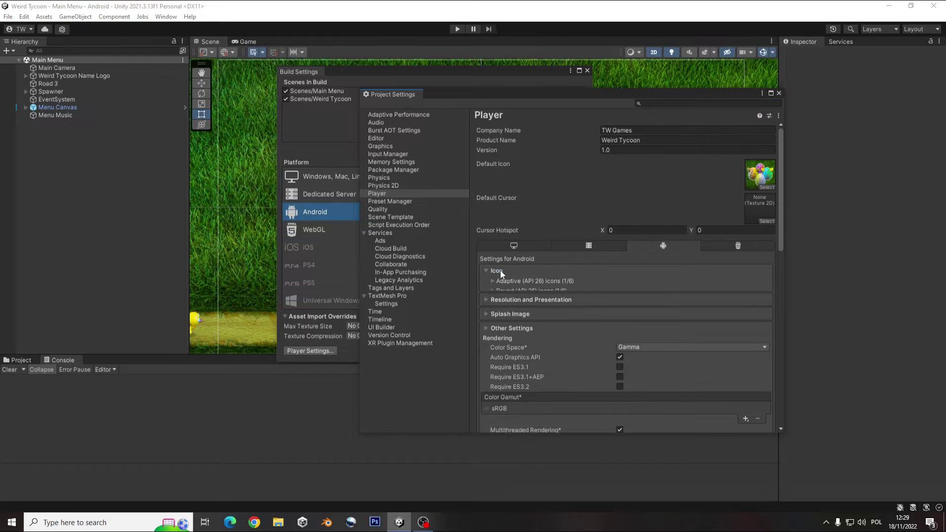
left_click(514, 280)
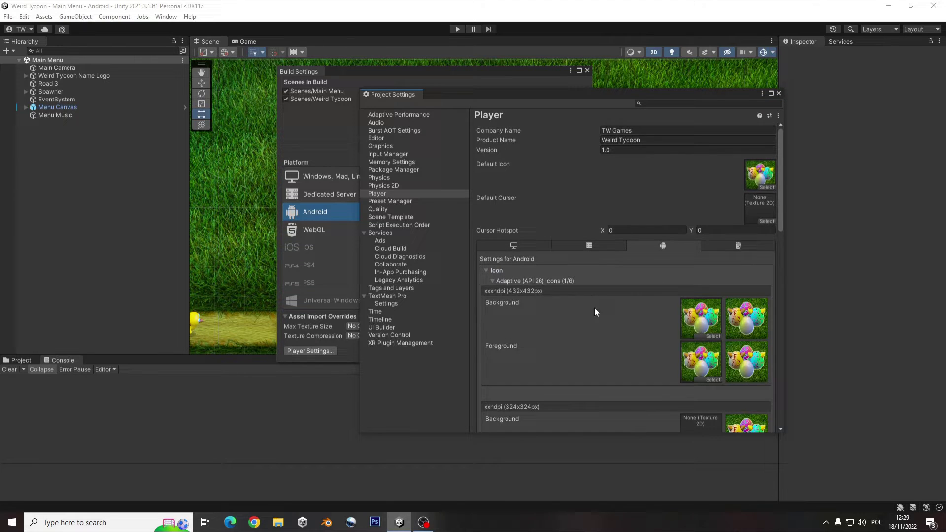
scroll(636, 315, "down", 5)
scroll(545, 268, "up", 5)
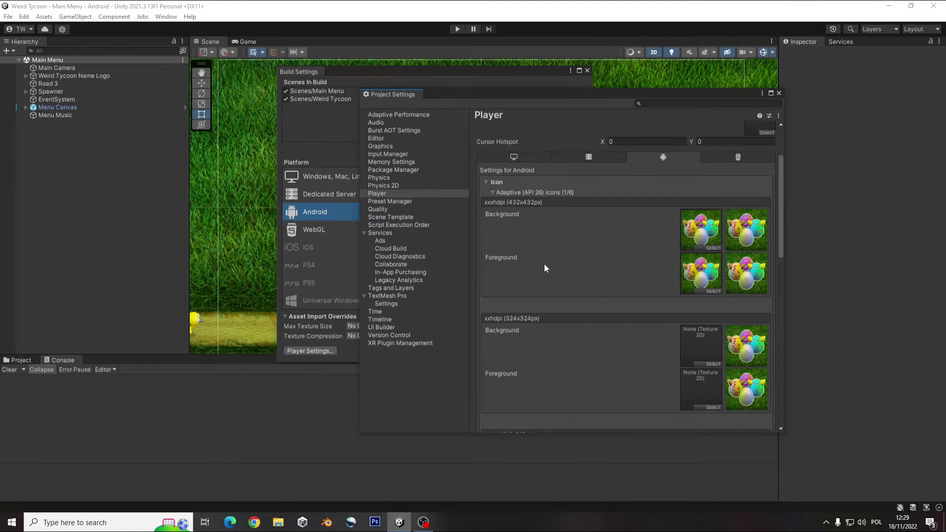
left_click(492, 185)
left_click(521, 286)
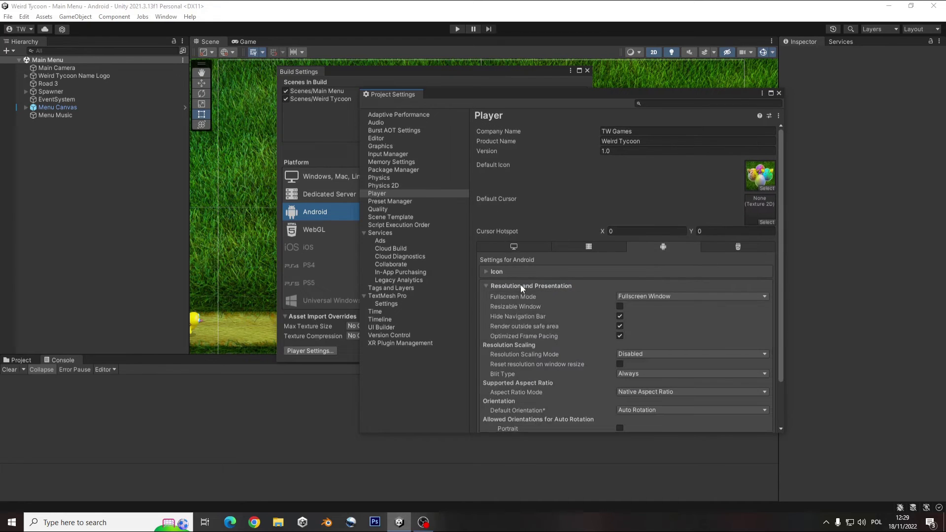
scroll(640, 325, "down", 3)
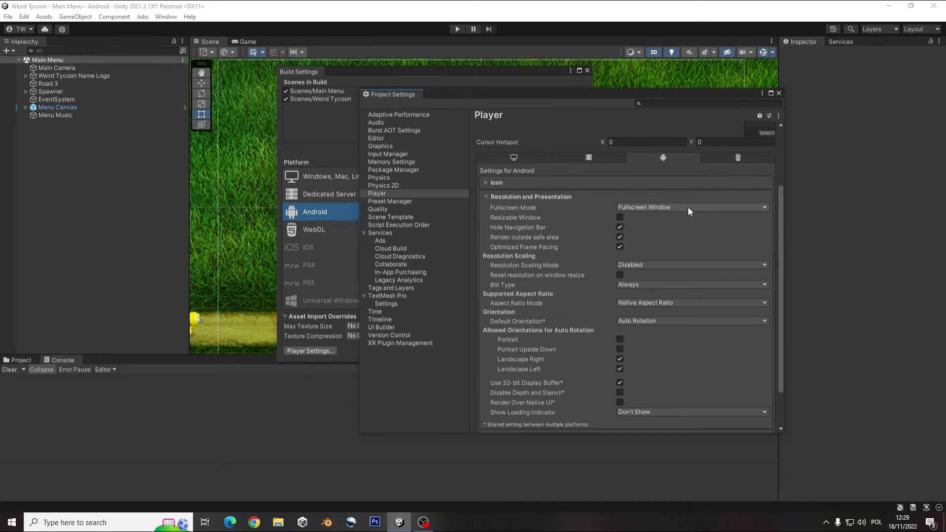
left_click(687, 207)
left_click(692, 199)
left_click(693, 199)
left_click(542, 286)
scroll(683, 270, "down", 3)
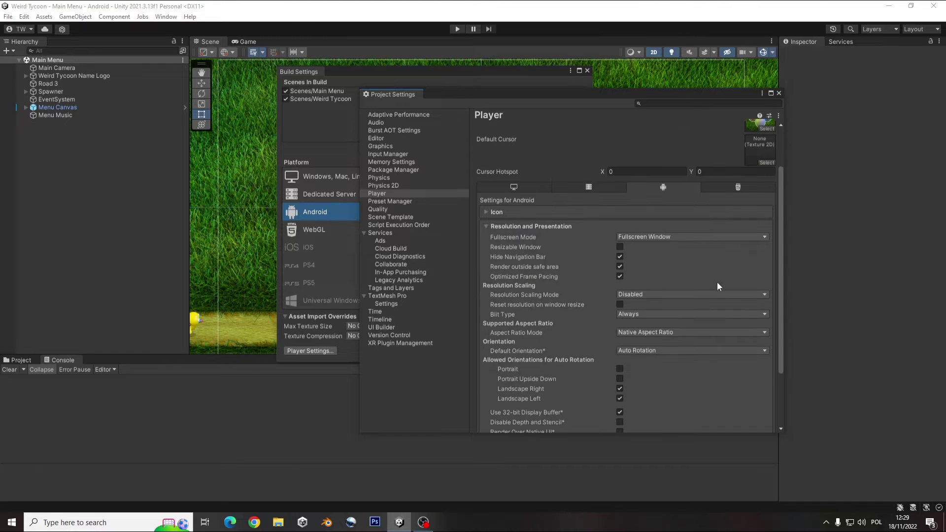
scroll(681, 281, "down", 1)
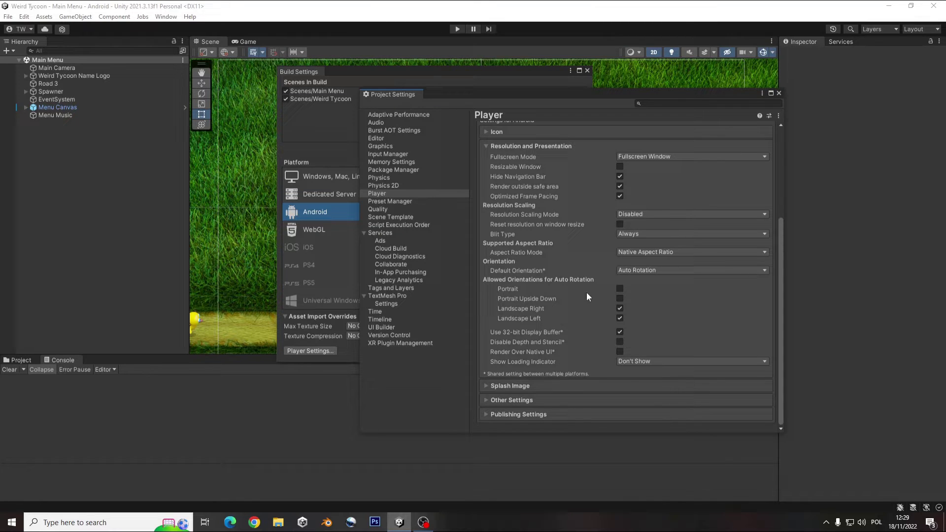
left_click(620, 289)
scroll(588, 271, "up", 2)
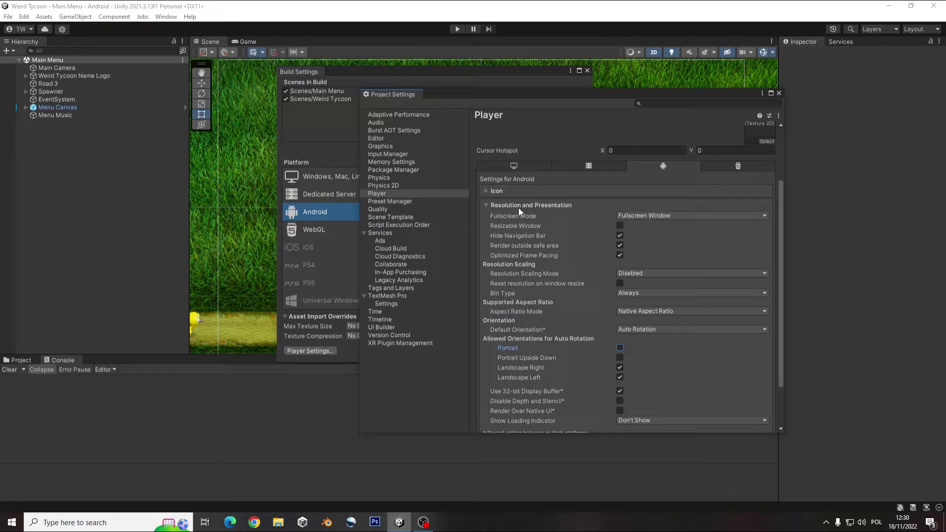
scroll(592, 294, "down", 1)
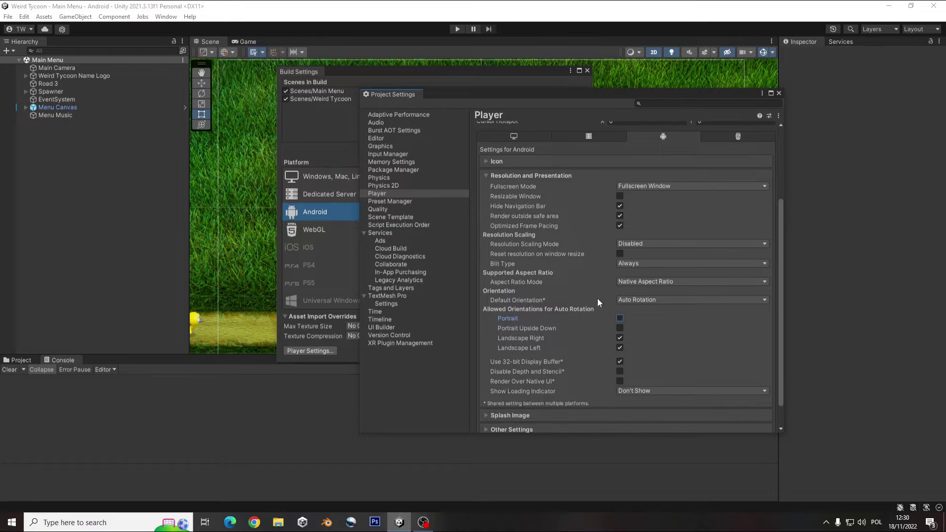
left_click(659, 282)
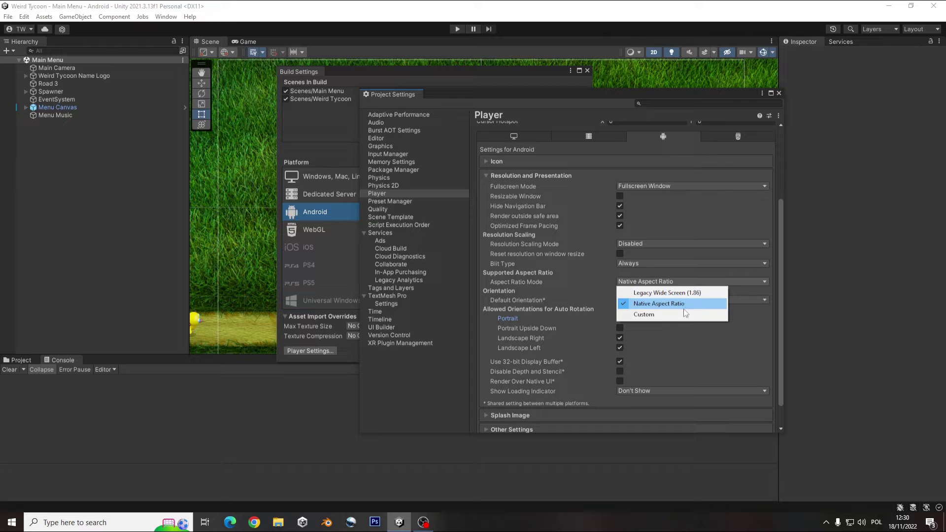
left_click(654, 315)
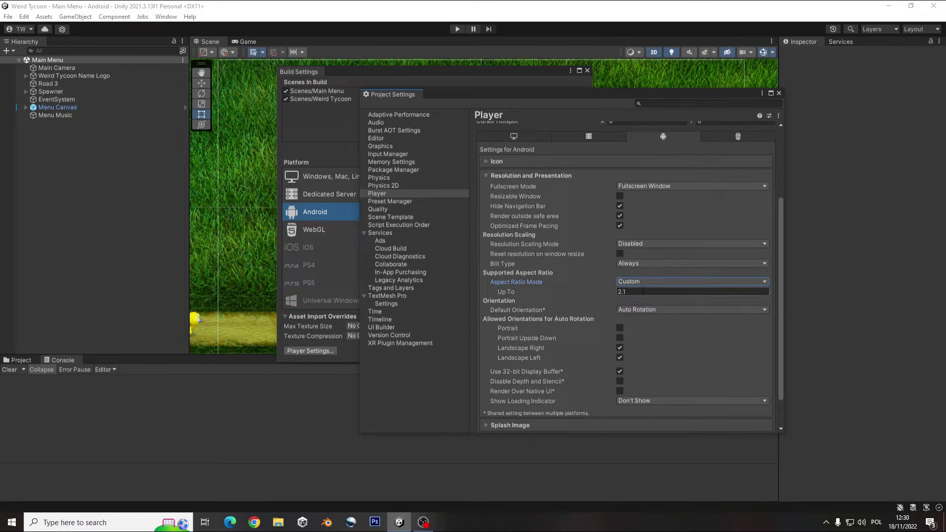
left_click(645, 281)
left_click(646, 298)
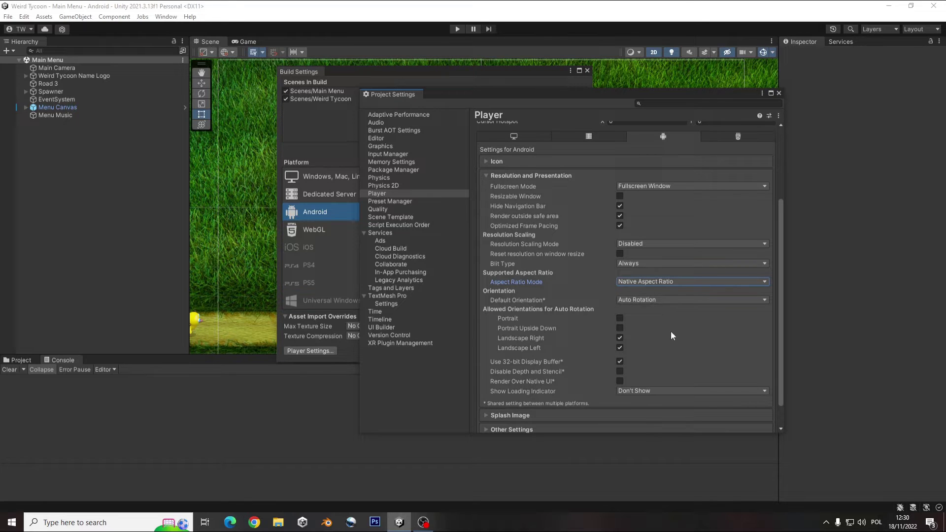
scroll(674, 341, "down", 1)
Preview the splash screen in the Game view, showing the custom logo above Made with Unity
left_click(521, 388)
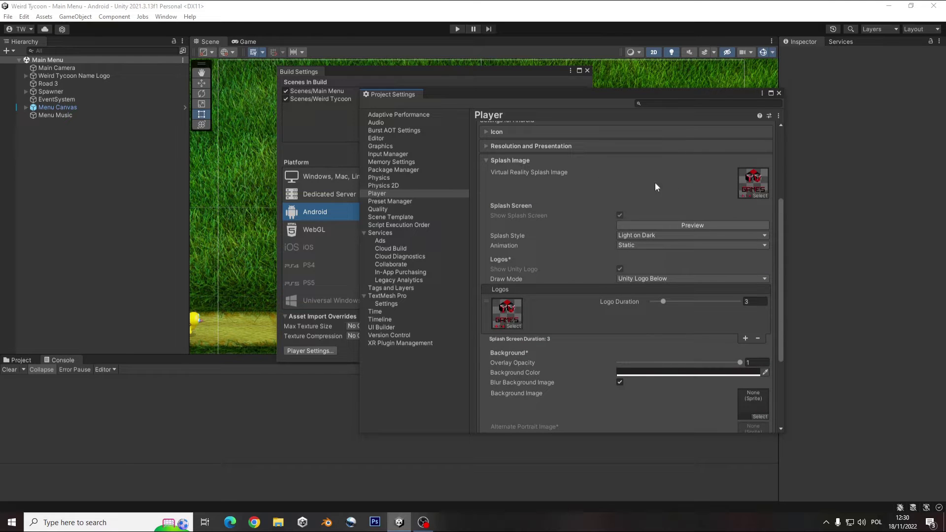
left_click_drag(540, 104, 759, 203)
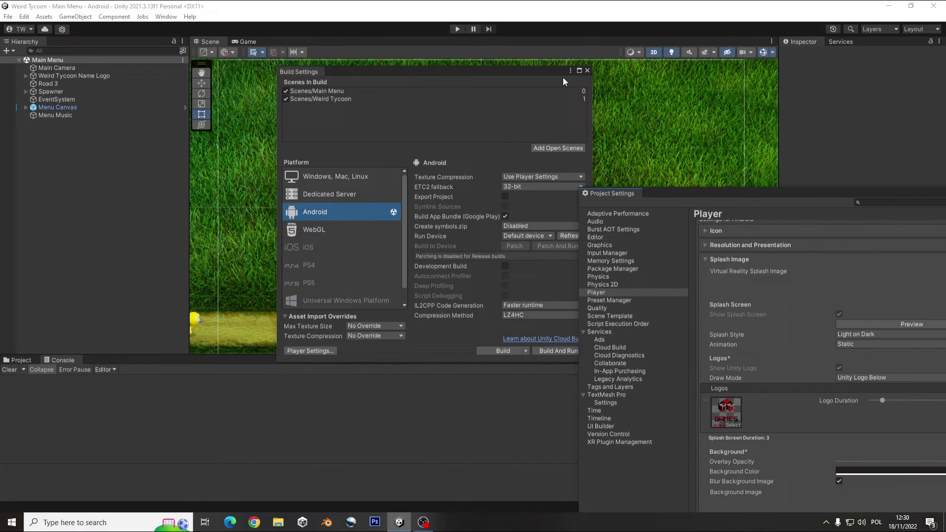
left_click_drag(562, 77, 166, 242)
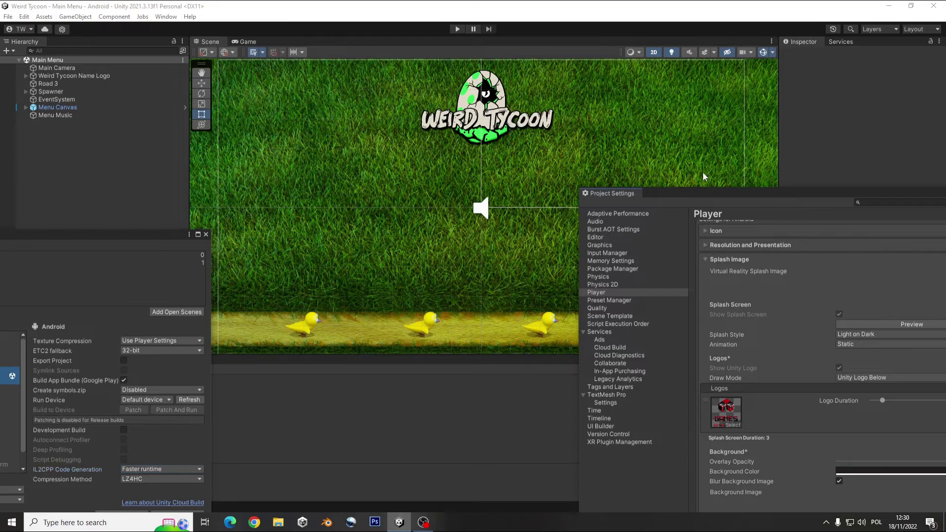
left_click(898, 321)
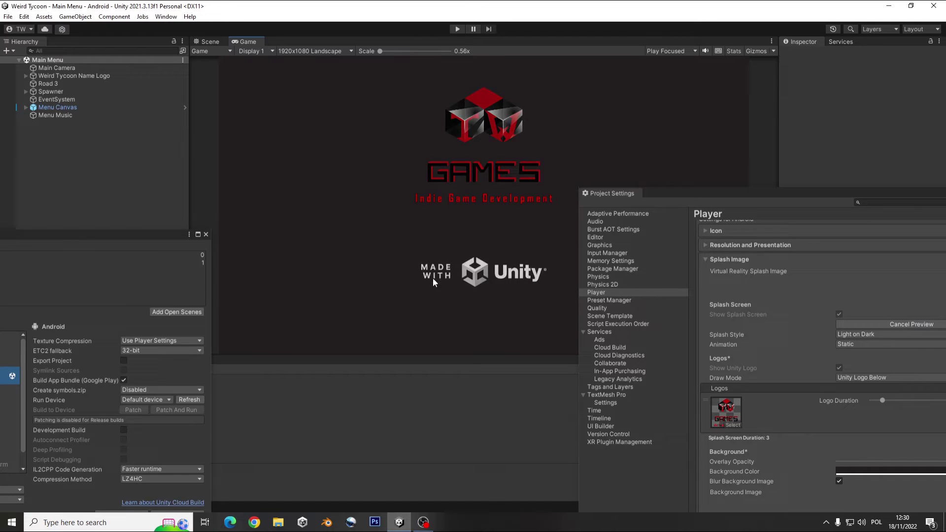
left_click_drag(826, 196, 613, 77)
scroll(593, 303, "up", 3)
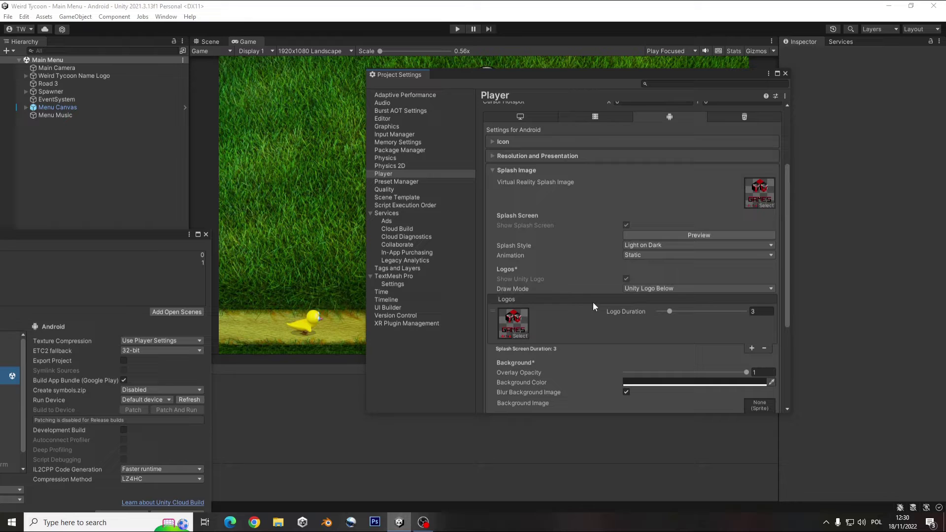
Collapse Splash Image and confirm the Scripting Backend stays IL2CPP under Other Settings
left_click(491, 170)
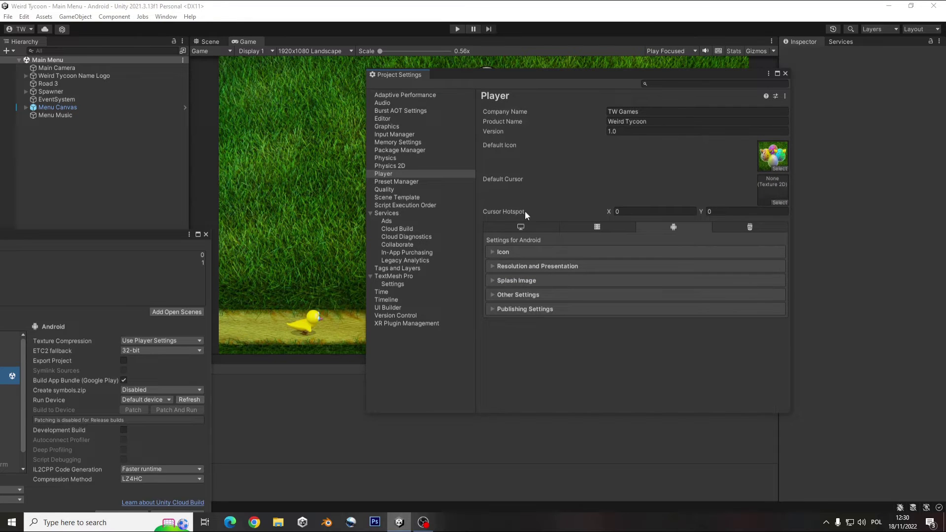
left_click(519, 292)
scroll(629, 310, "down", 6)
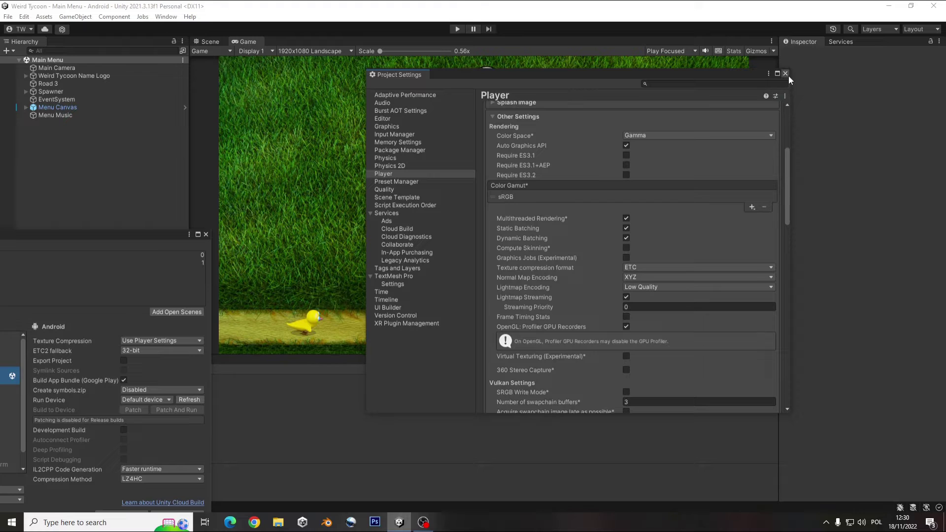
scroll(674, 241, "down", 10)
left_click(666, 249)
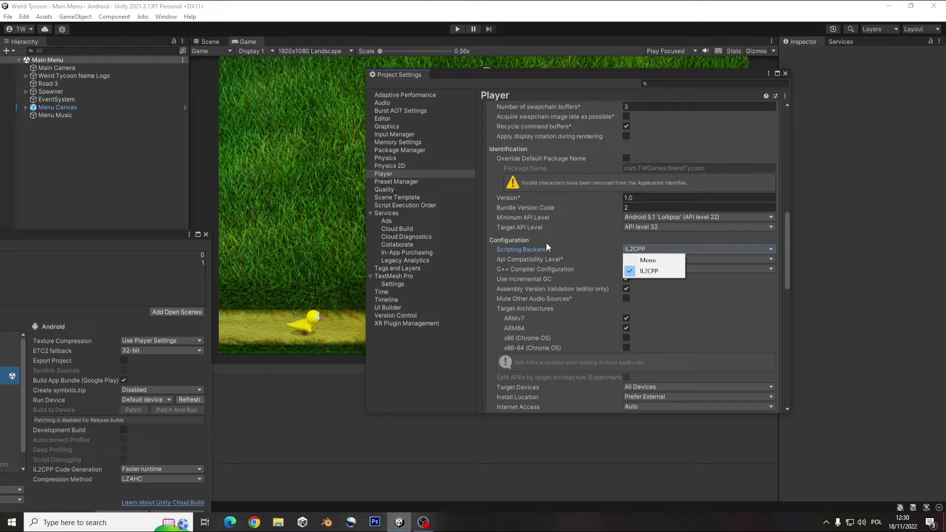
left_click(739, 345)
scroll(696, 300, "up", 10)
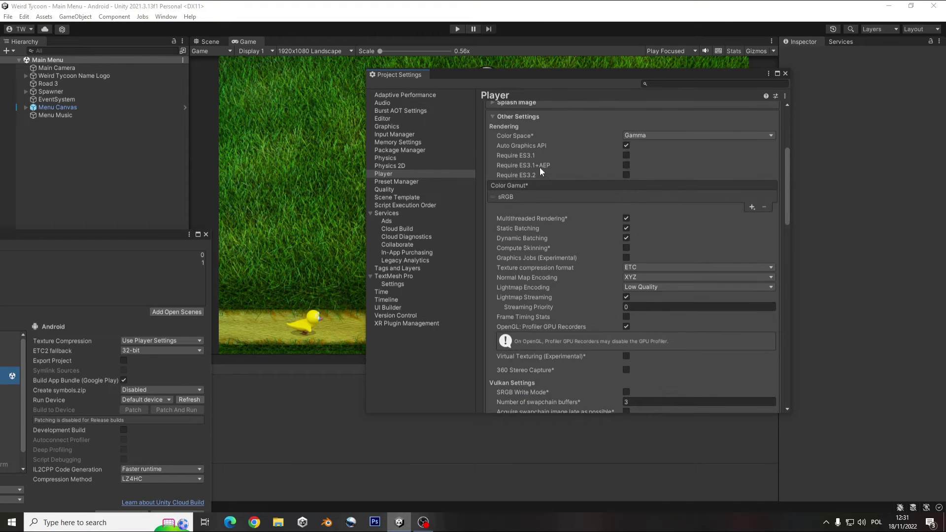
scroll(534, 195, "up", 3)
left_click(530, 209)
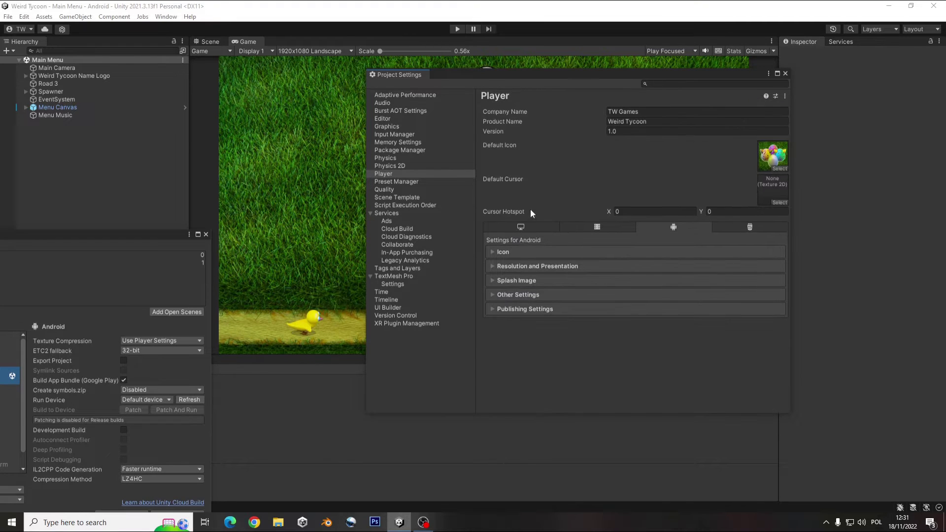
Review the keystore under Publishing Settings, then close Project Settings
left_click(524, 309)
scroll(611, 308, "down", 2)
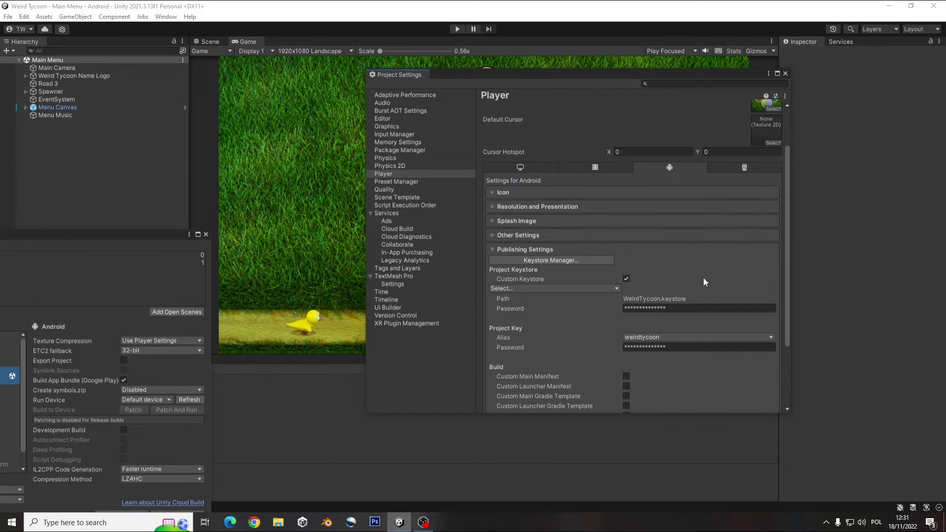
left_click(519, 250)
left_click(785, 73)
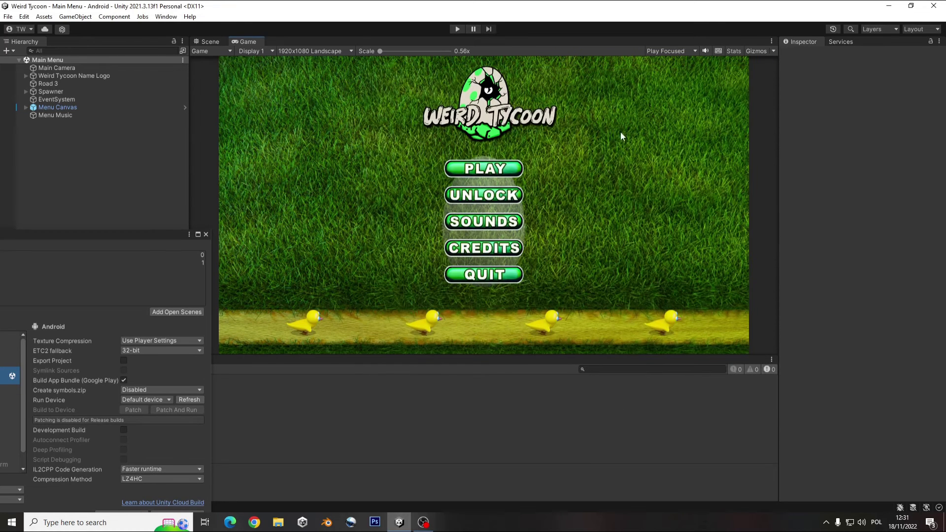
Close Build Settings and view Edit > Preferences External Tools for JDK, SDK, NDK and Gradle
left_click_drag(74, 238, 548, 127)
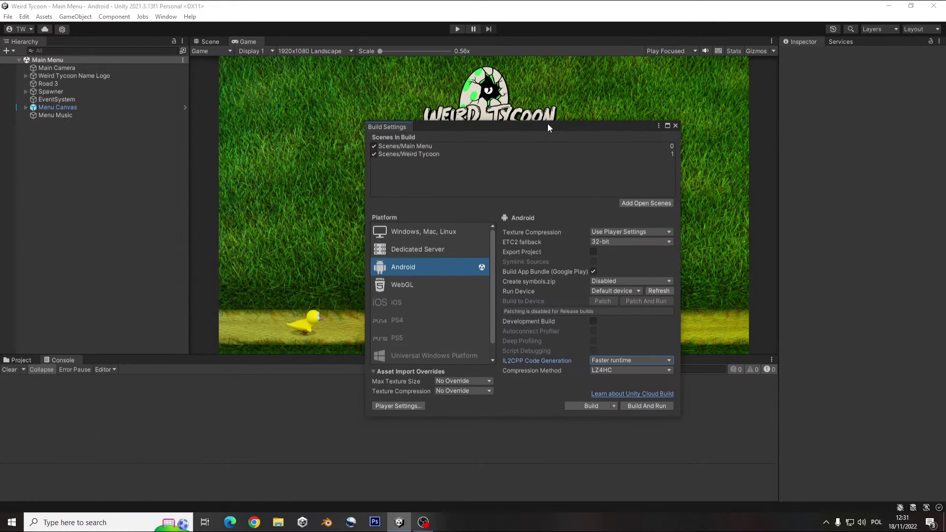
left_click(675, 125)
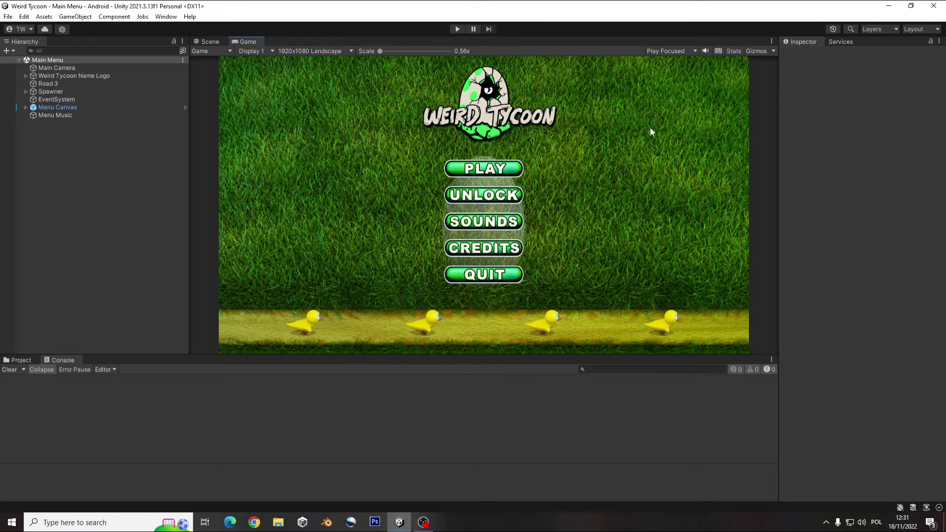
left_click(24, 17)
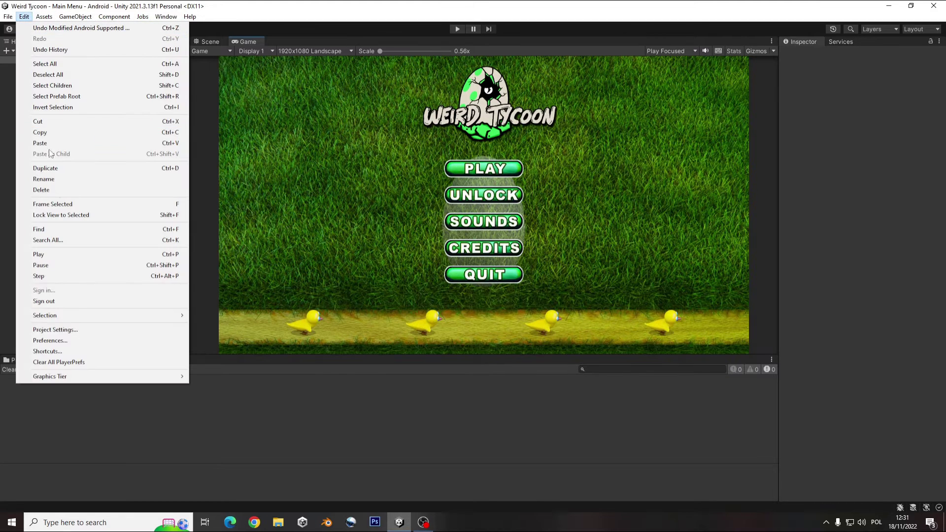
left_click(99, 339)
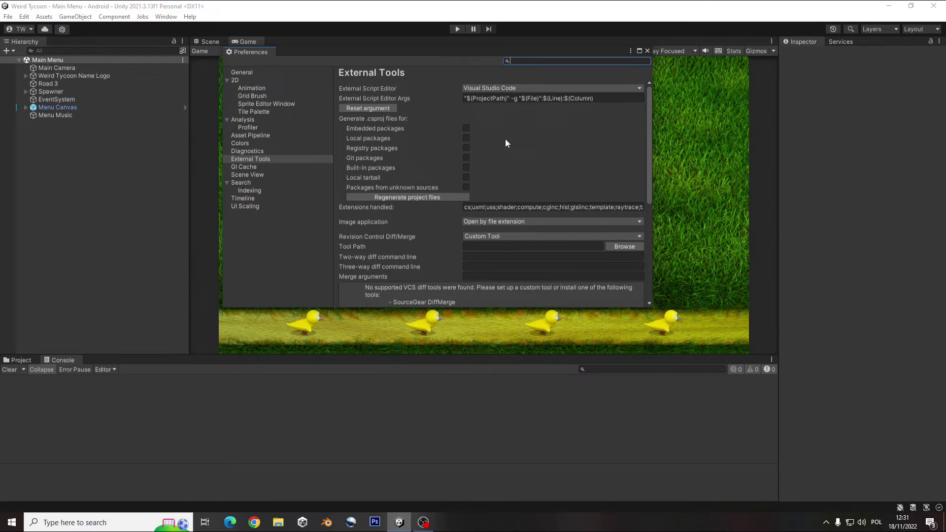
scroll(553, 162, "down", 10)
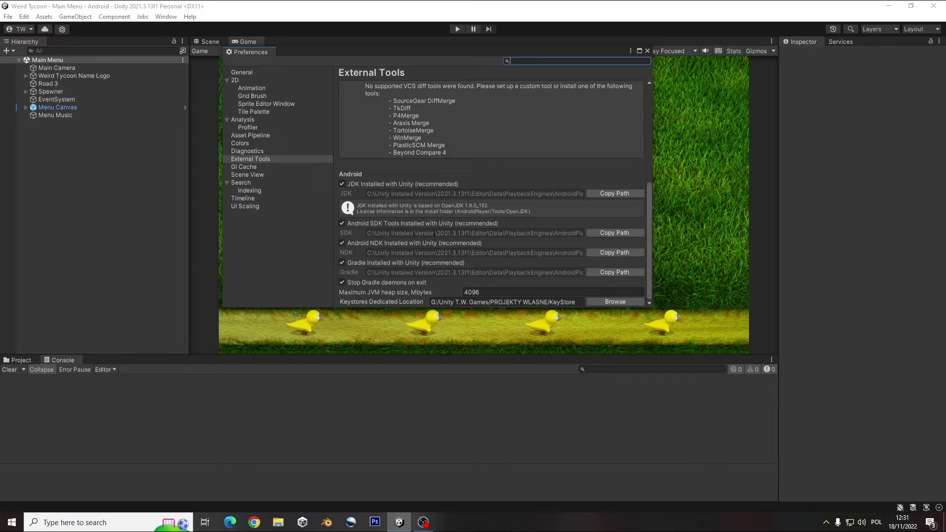
In Chrome, run a Google search for 'android studio'
left_click(254, 522)
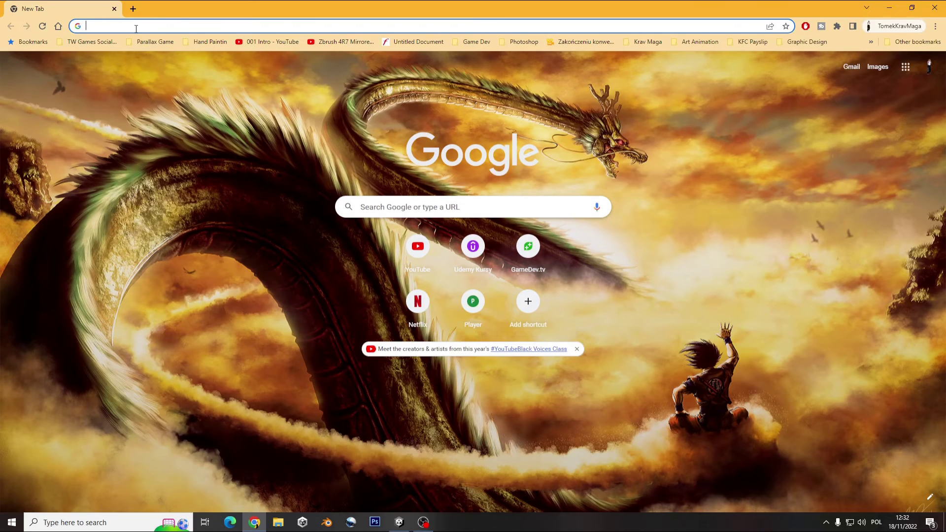
left_click(136, 27)
type("an")
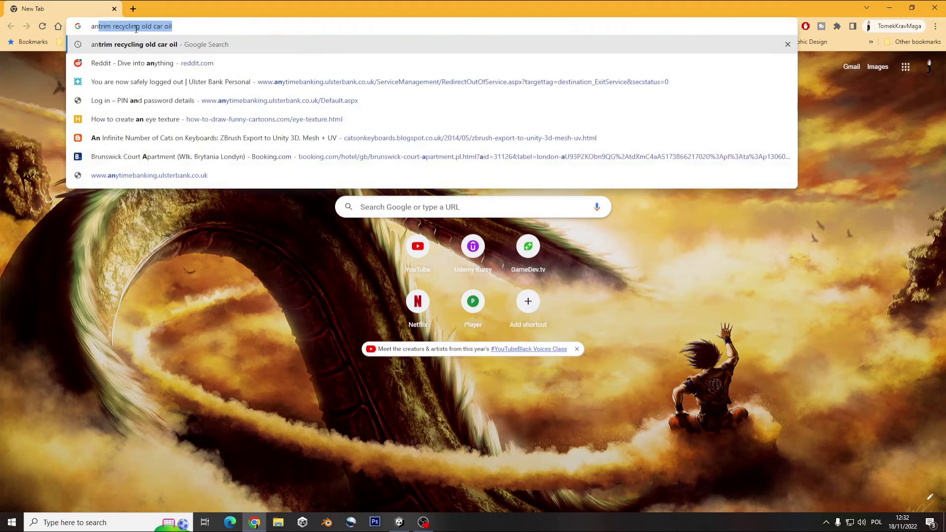
type("droi")
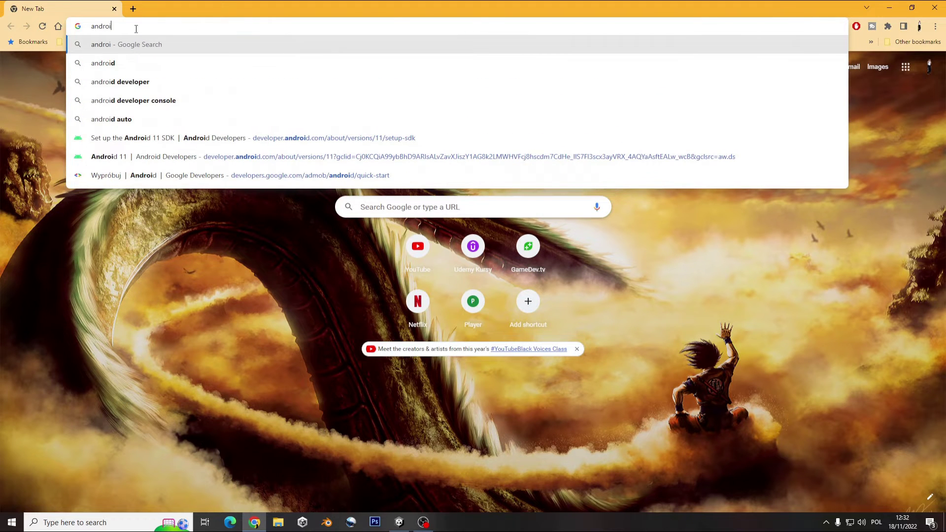
type("d studi")
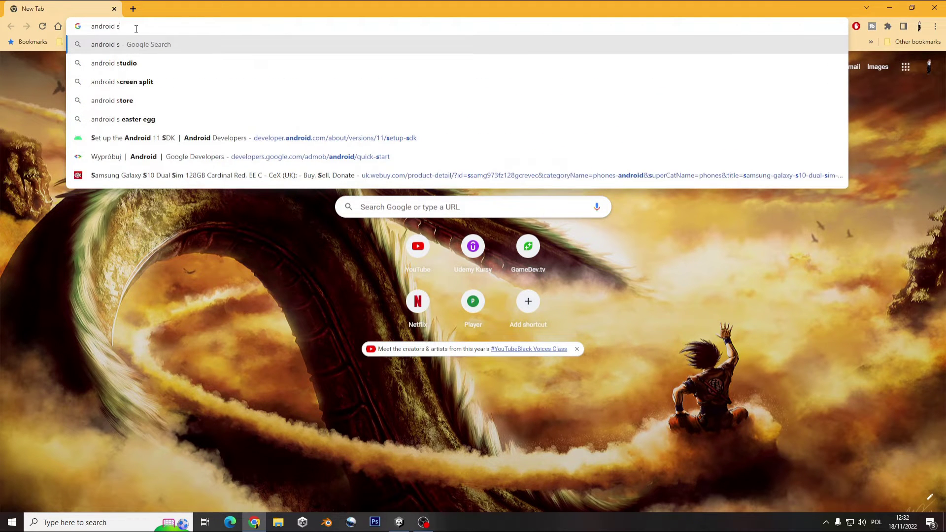
key("Return")
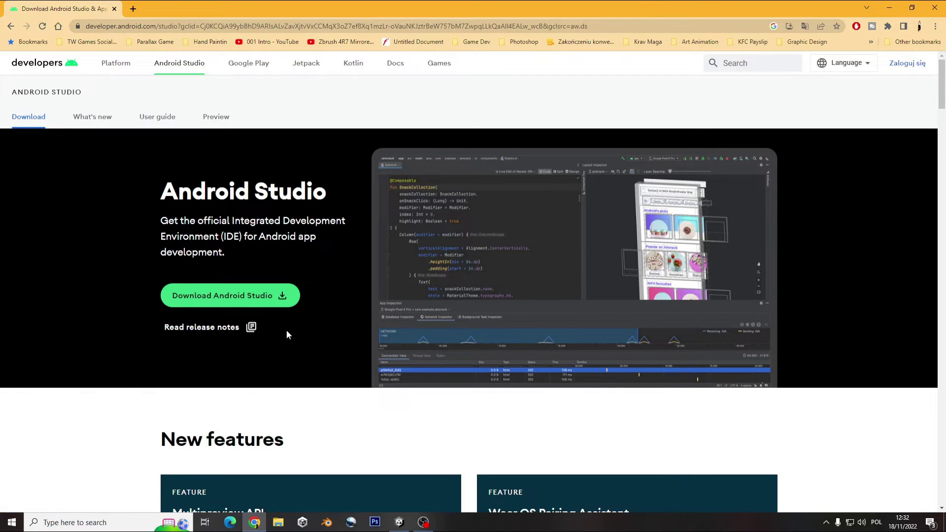
Launch Android Studio from Windows search
left_click(111, 518)
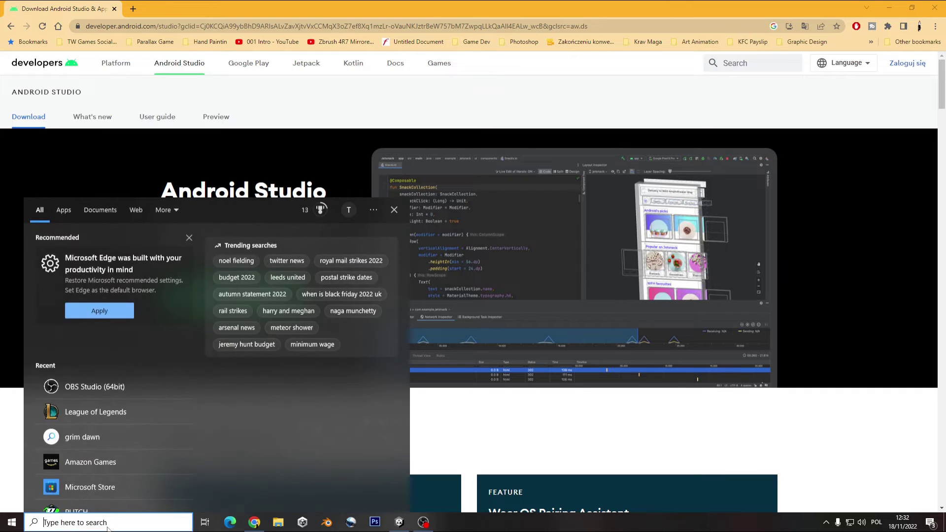
type("an")
key("Return")
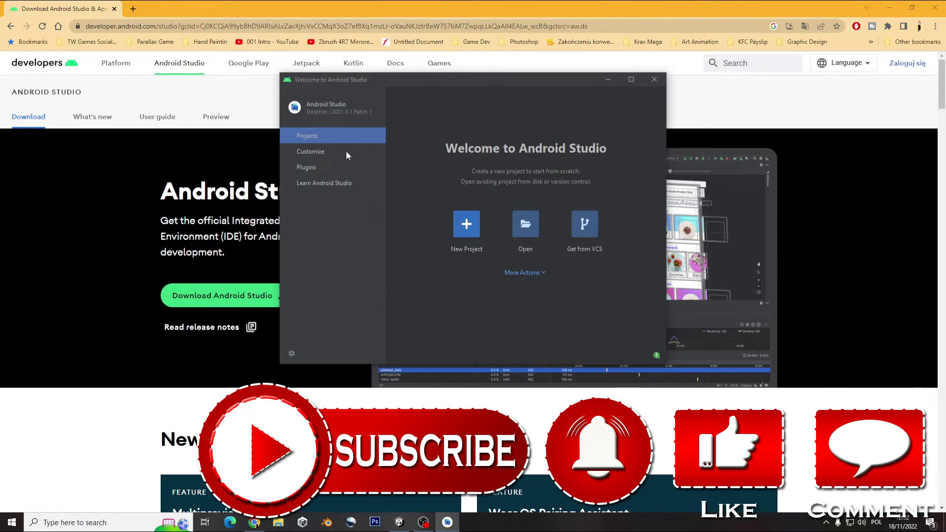
Glance at the Plugins page, return to Projects, and show the More Actions menu
left_click(312, 167)
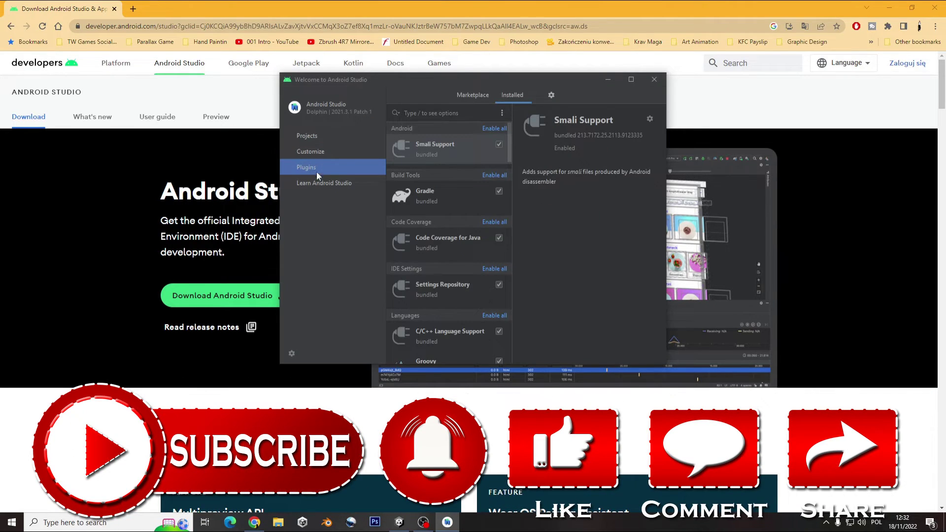
left_click(318, 136)
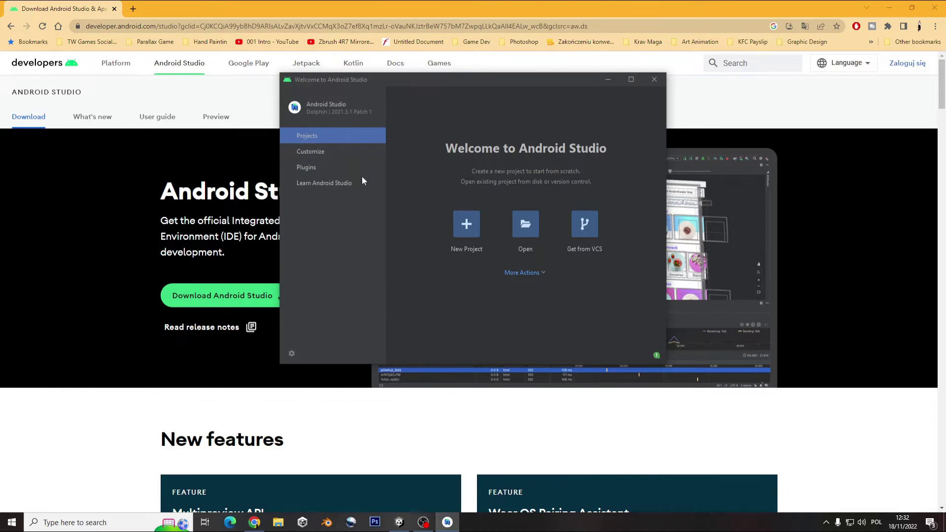
left_click(534, 273)
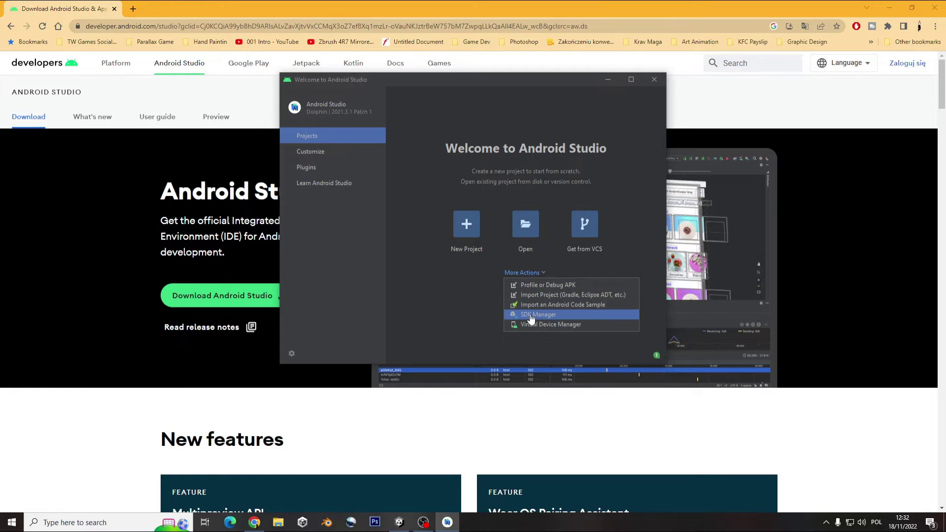
left_click(547, 315)
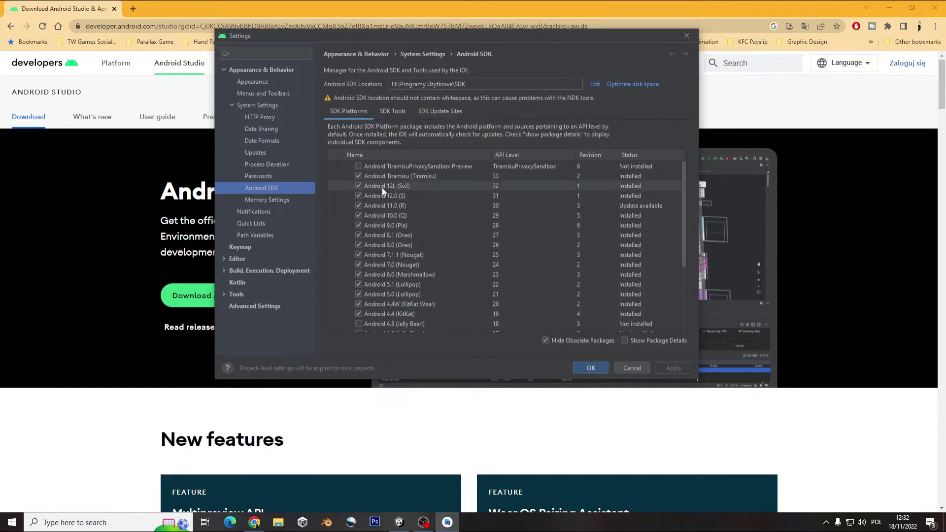
scroll(438, 288, "down", 2)
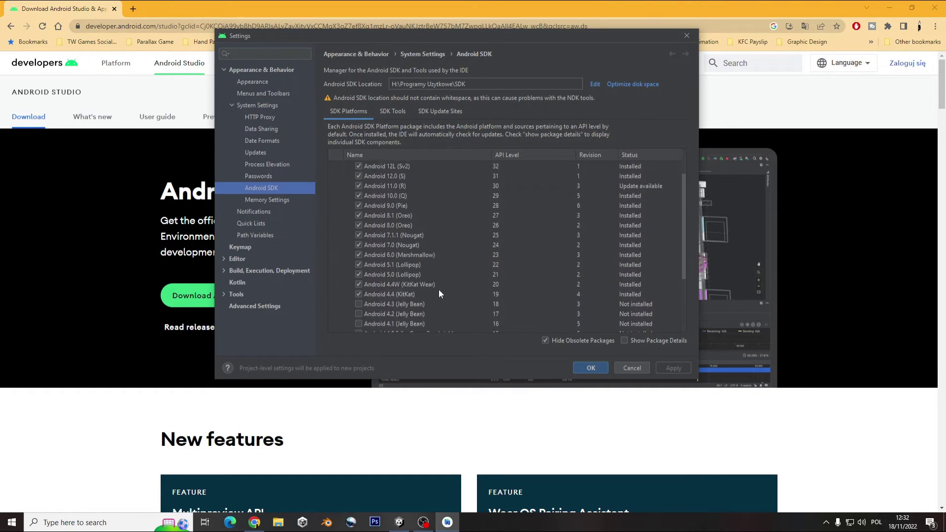
scroll(350, 259, "up", 2)
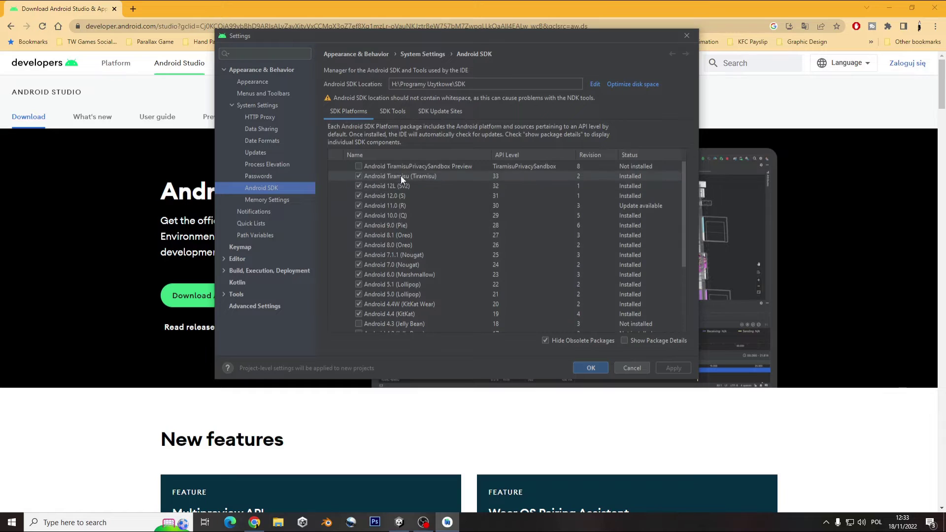
left_click(358, 166)
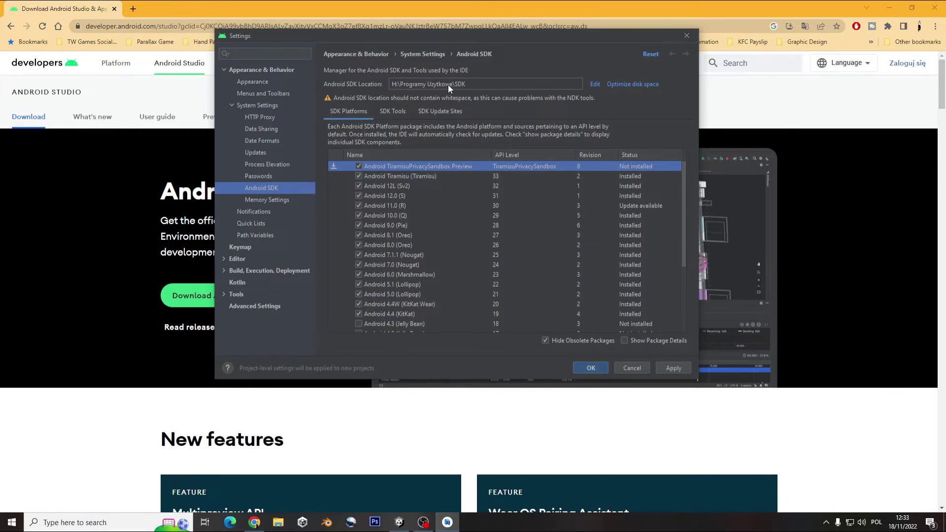
left_click(548, 82)
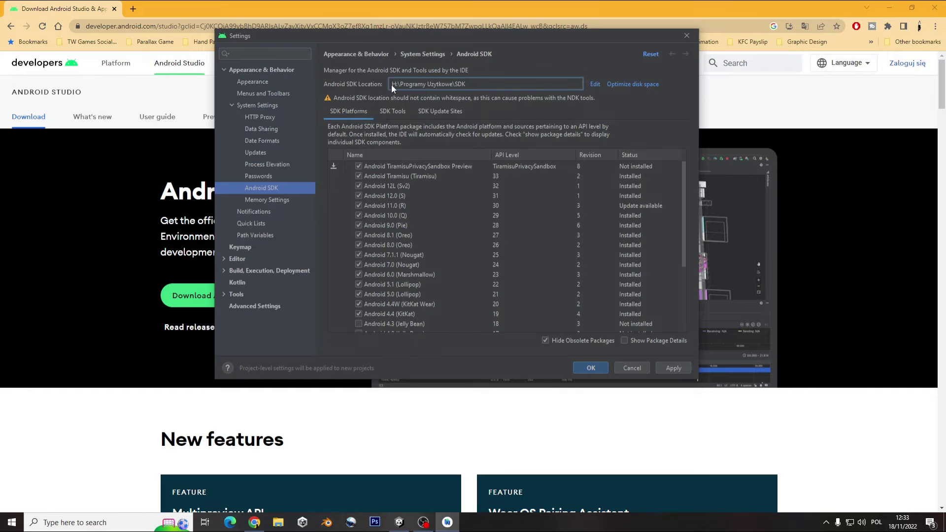
left_click(596, 84)
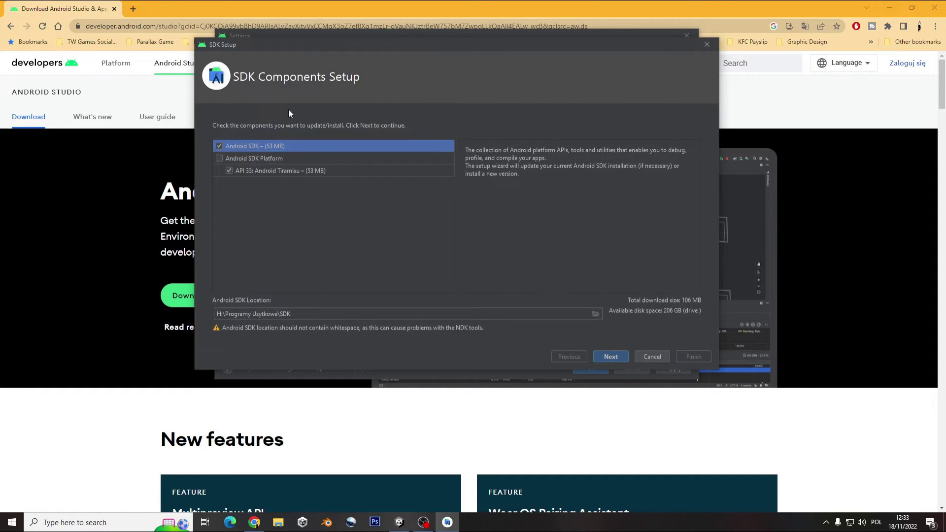
left_click(643, 356)
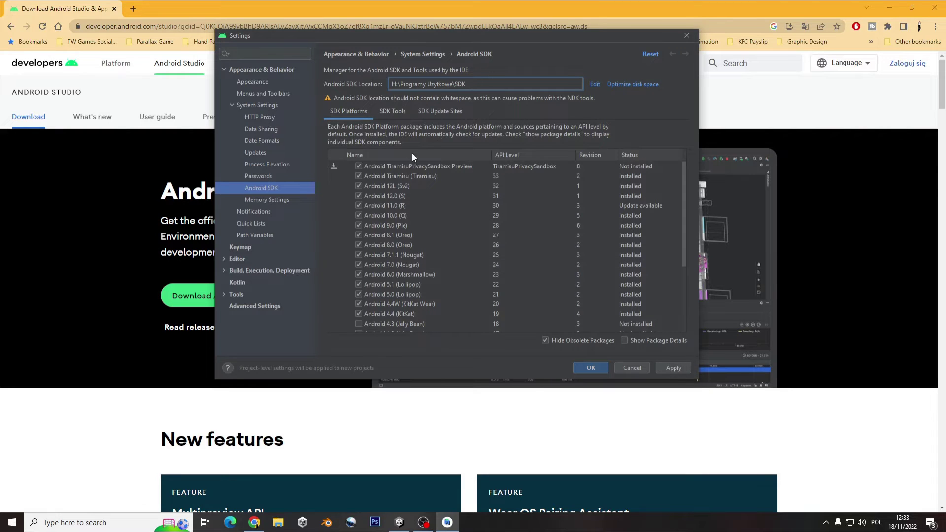
left_click(359, 166)
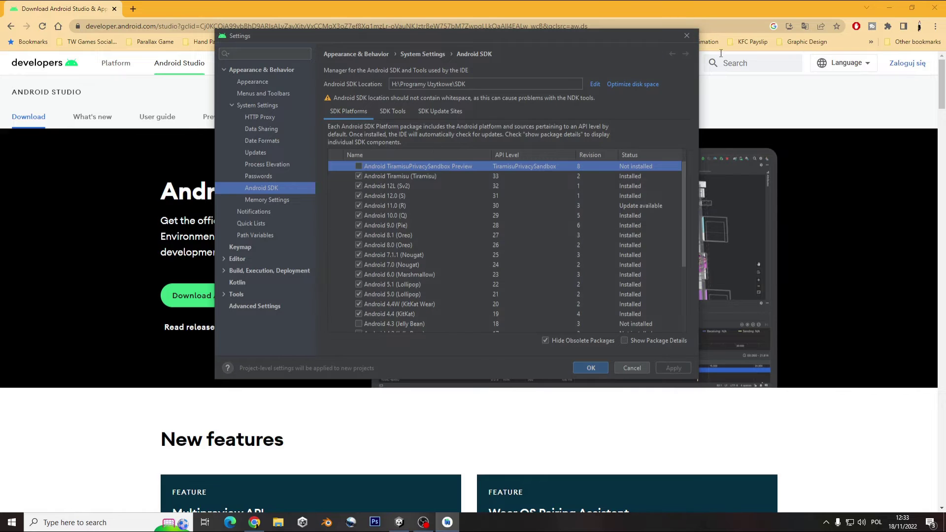
Close Android Studio and untick 'Android SDK Tools Installed with Unity' in Unity's External Tools
left_click(687, 34)
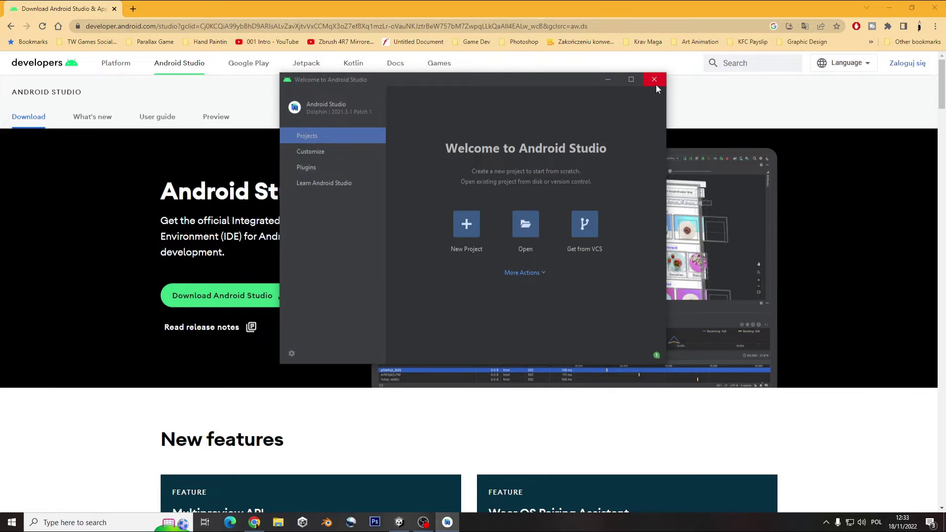
left_click(654, 80)
left_click(399, 522)
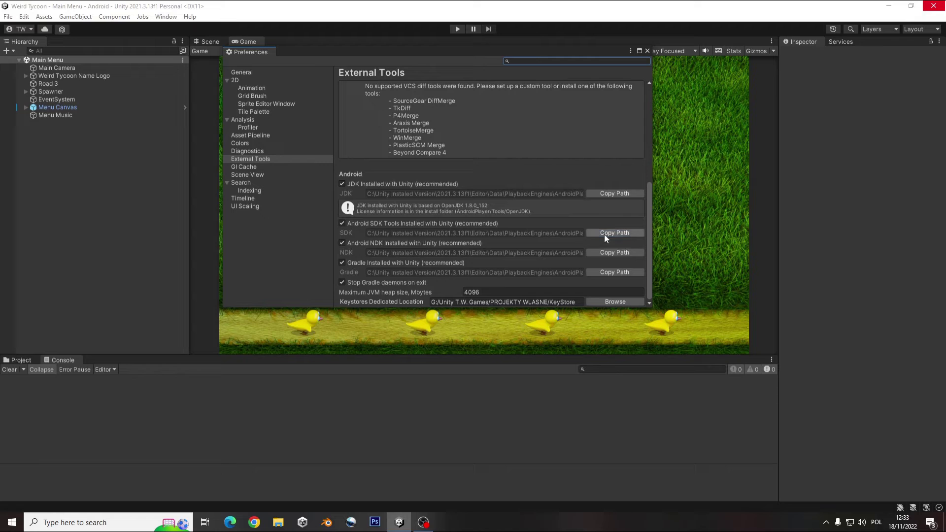
left_click(343, 223)
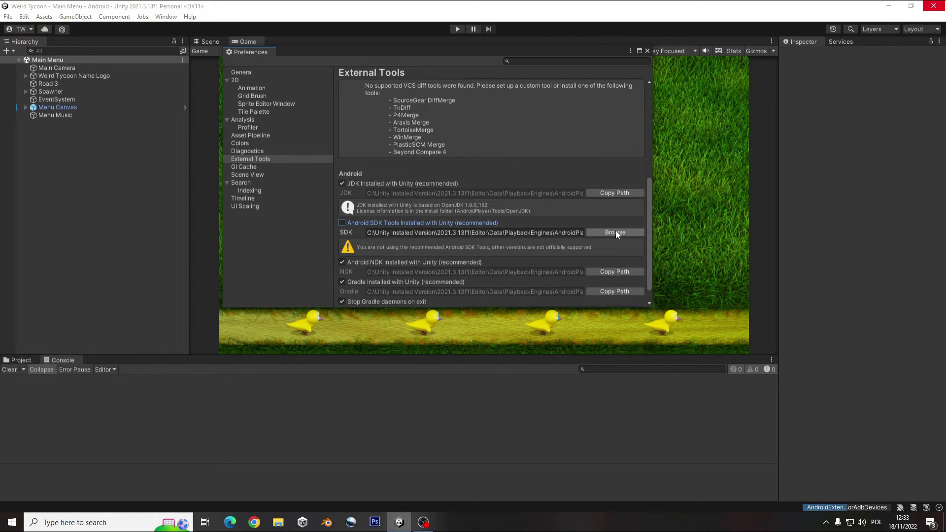
Browse to and set H:/Programy Uzytkowe/SDK as the custom Android SDK path
left_click(602, 232)
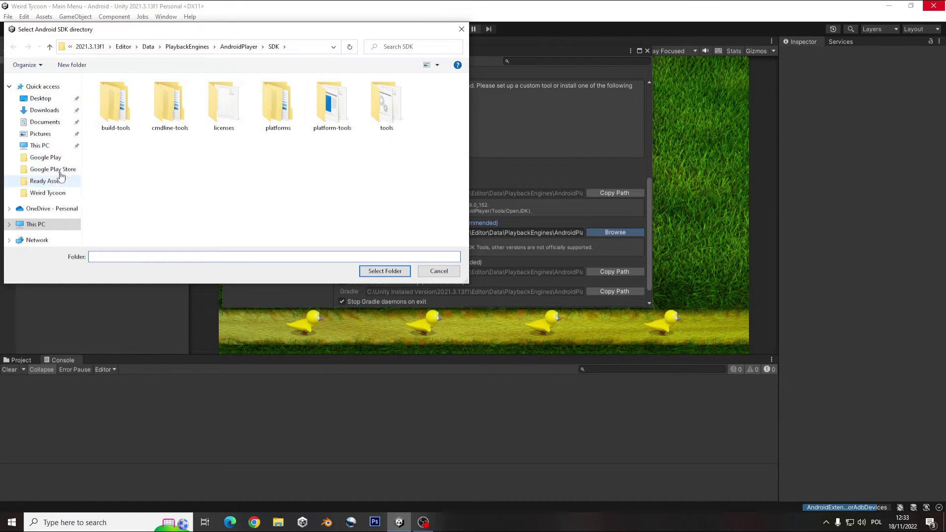
left_click(39, 146)
double_click(191, 220)
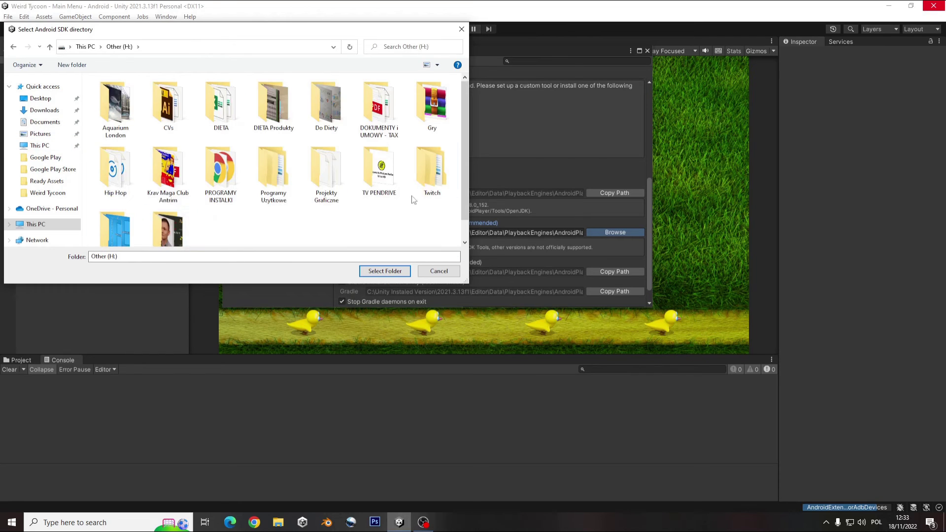
double_click(261, 165)
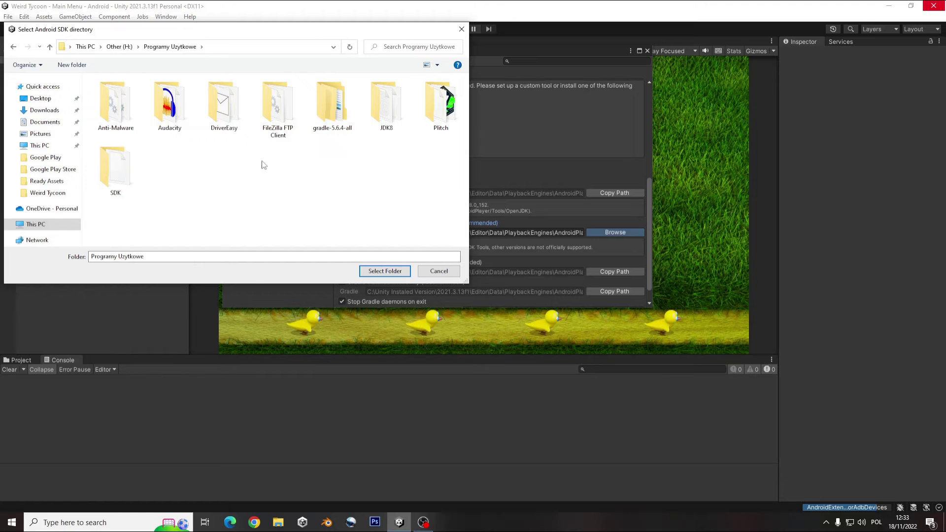
double_click(129, 172)
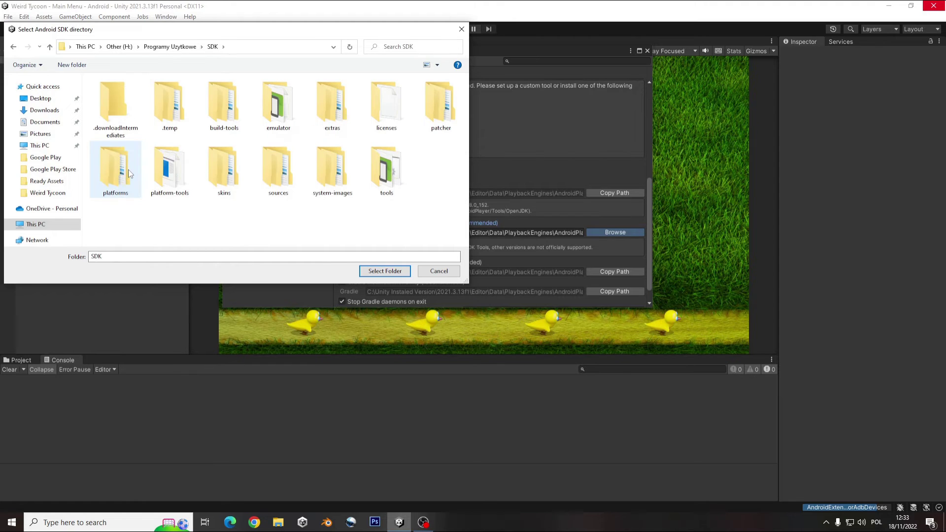
left_click(401, 272)
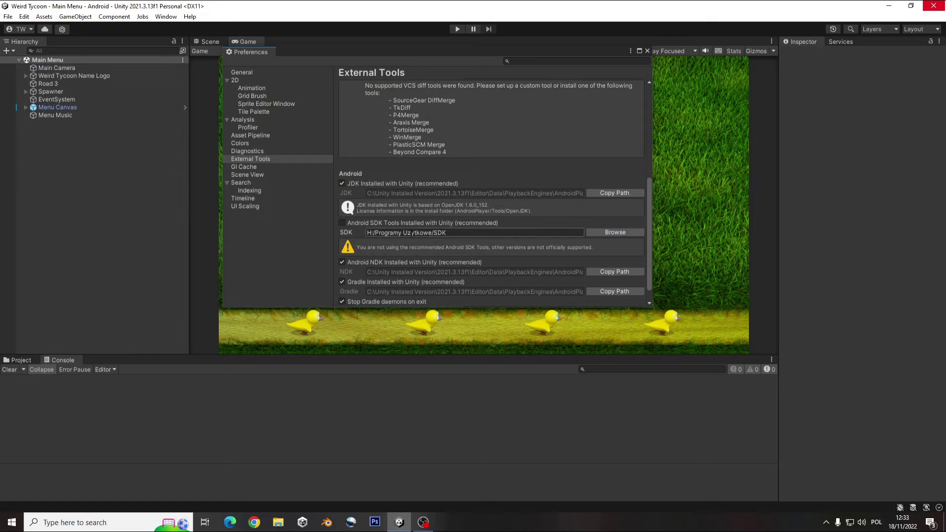
Paste Unity's AndroidPlayer SDK path, re-tick the bundled SDK Tools option, and close Preferences
left_click(484, 231)
key("BackSpace")
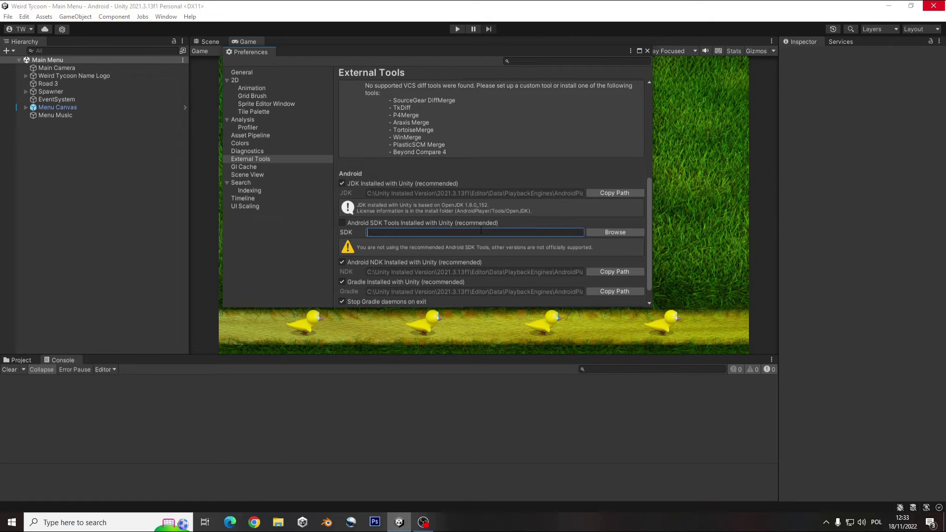
key("ctrl+v")
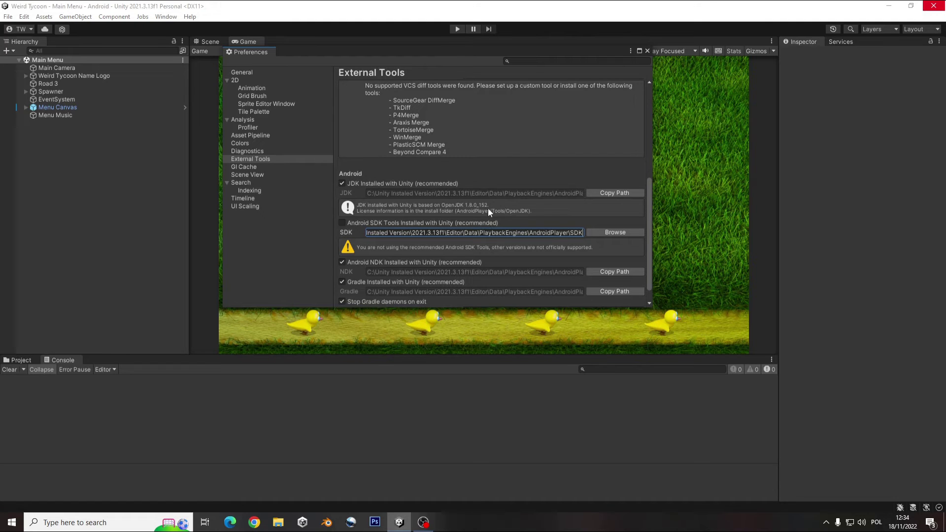
left_click(342, 223)
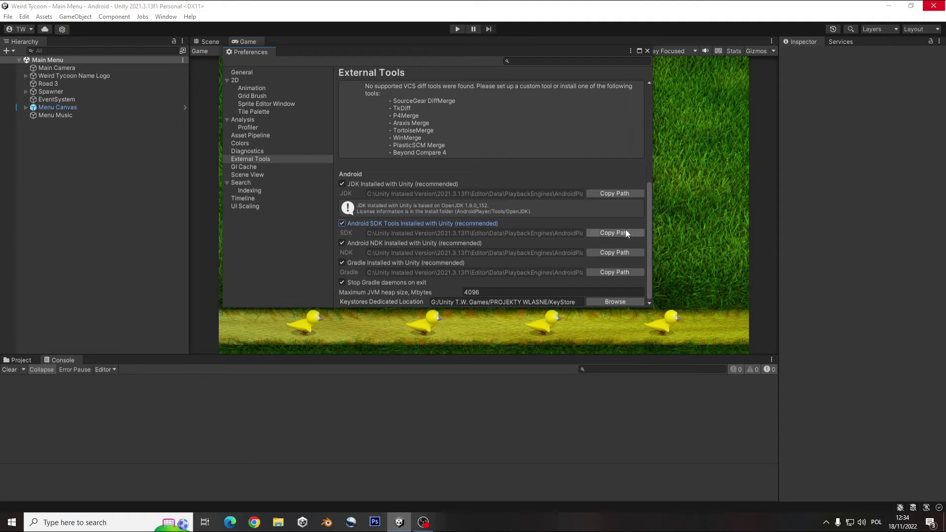
left_click(647, 50)
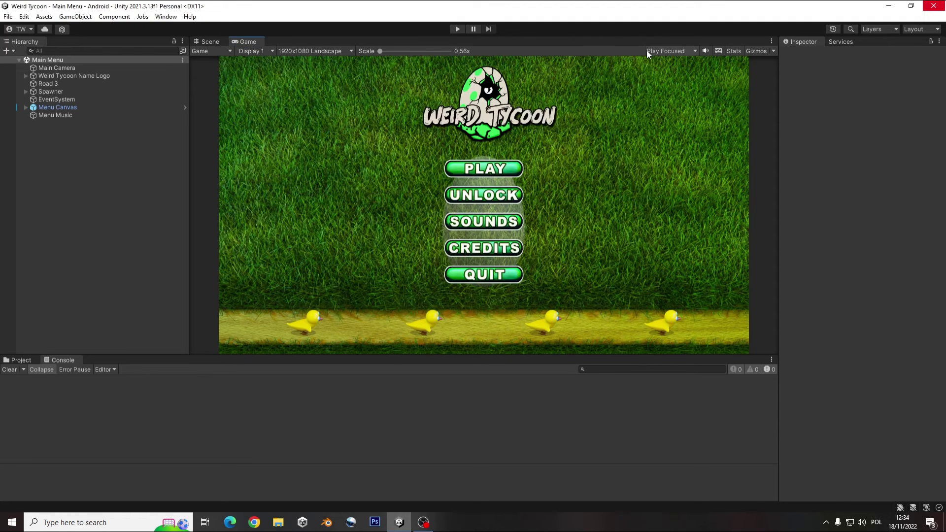
In Build Settings, enable Build App Bundle (Google Play) and keep compression at LZ4HC
left_click(9, 16)
left_click(72, 138)
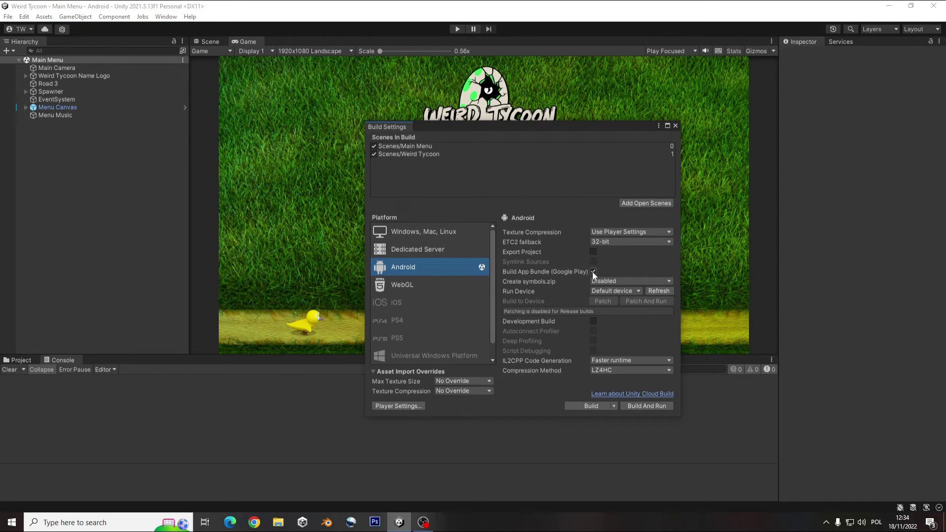
left_click(614, 369)
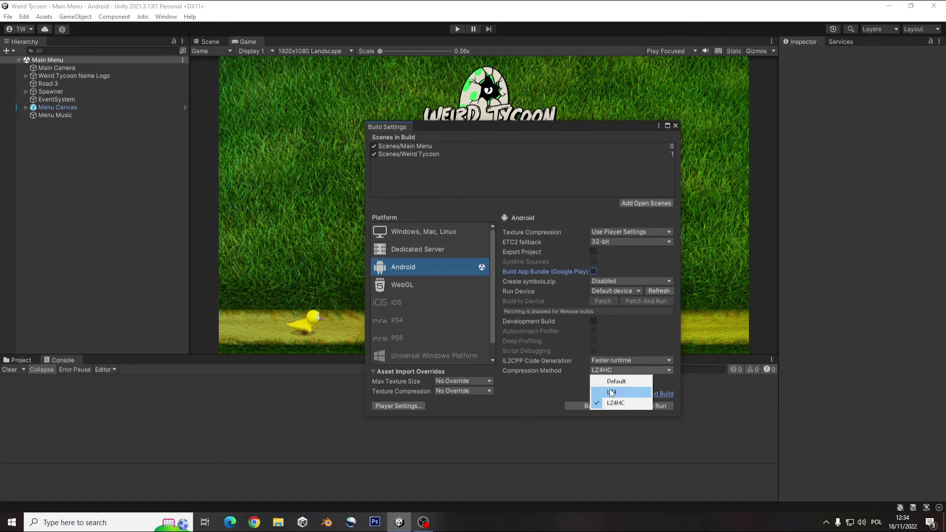
left_click(612, 391)
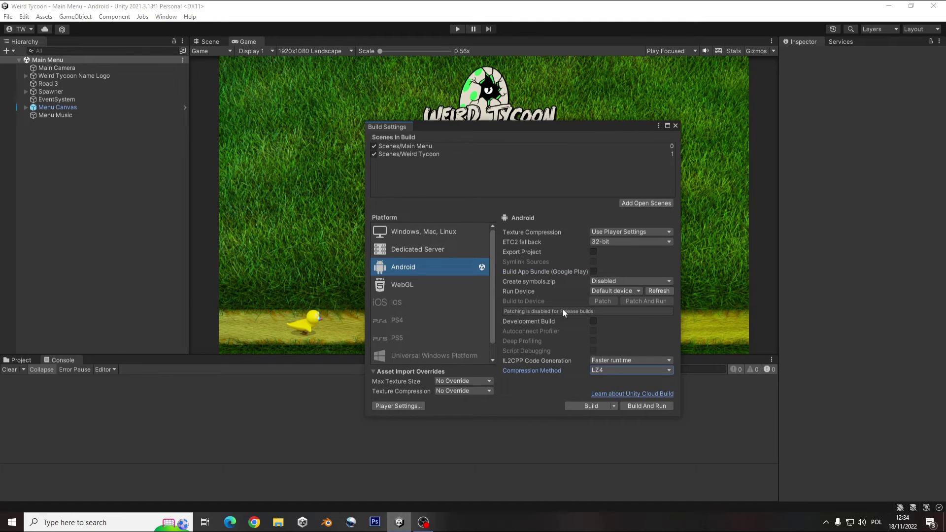
left_click(593, 271)
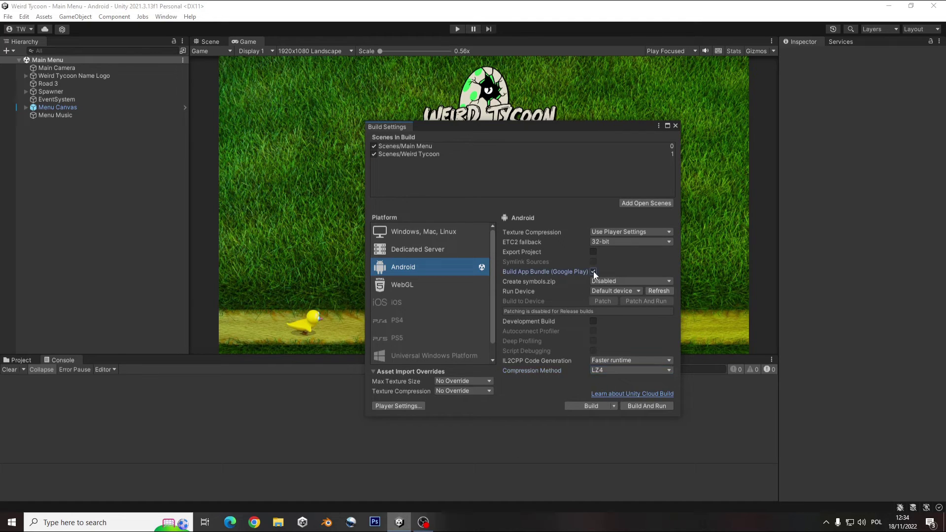
left_click(616, 370)
left_click(609, 399)
Build the bundle as Android.aab into a new Android folder inside the Weir Tycoon game folder
left_click(575, 407)
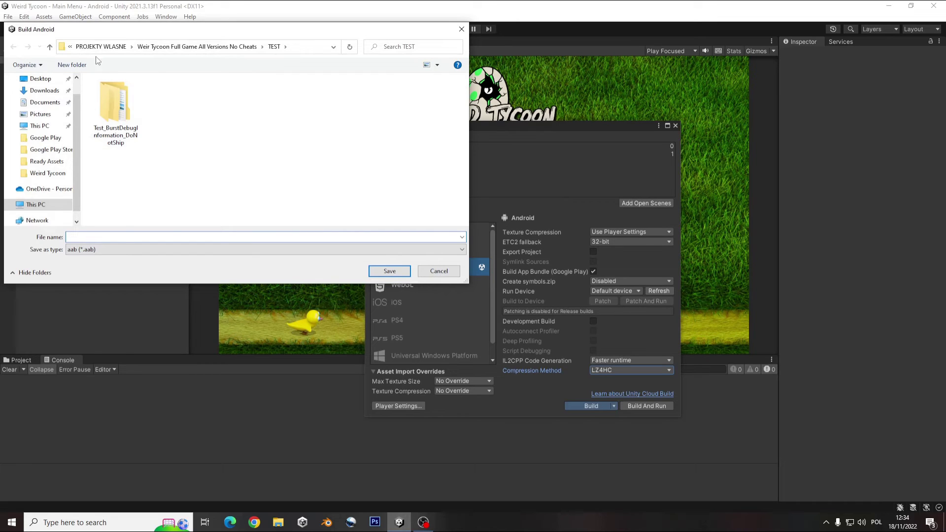
left_click(233, 47)
left_click(71, 64)
type("Android")
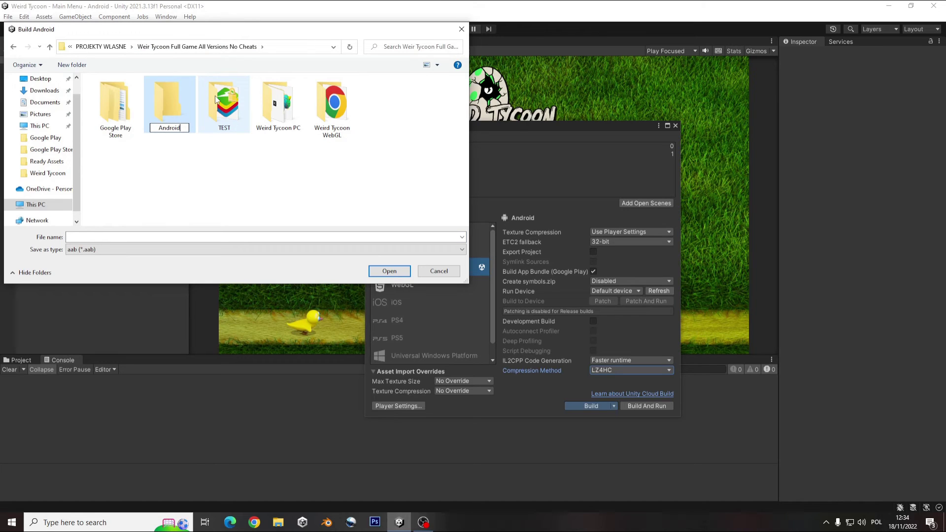
key("Return")
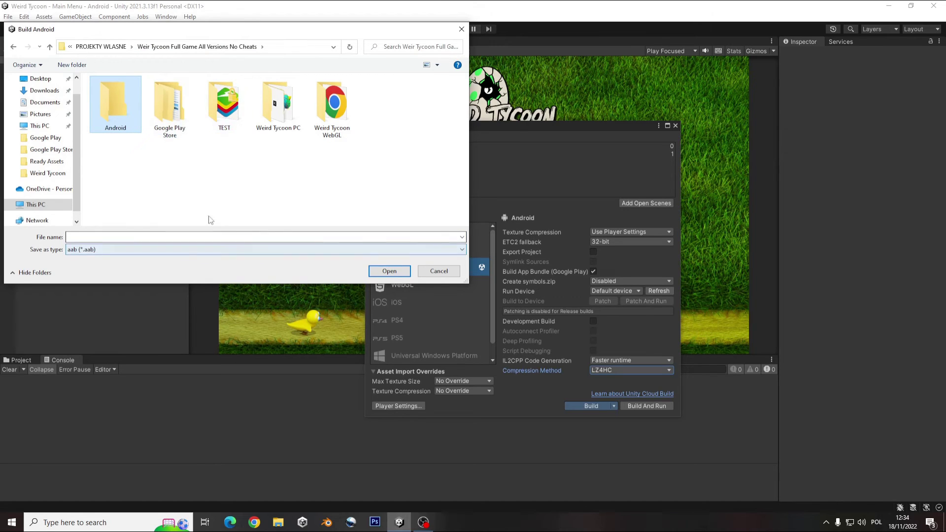
double_click(119, 99)
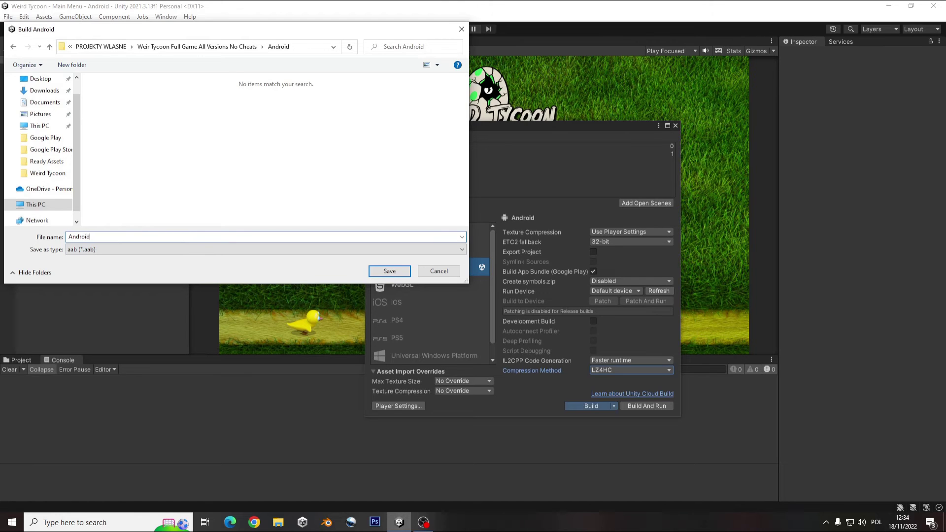
left_click(392, 271)
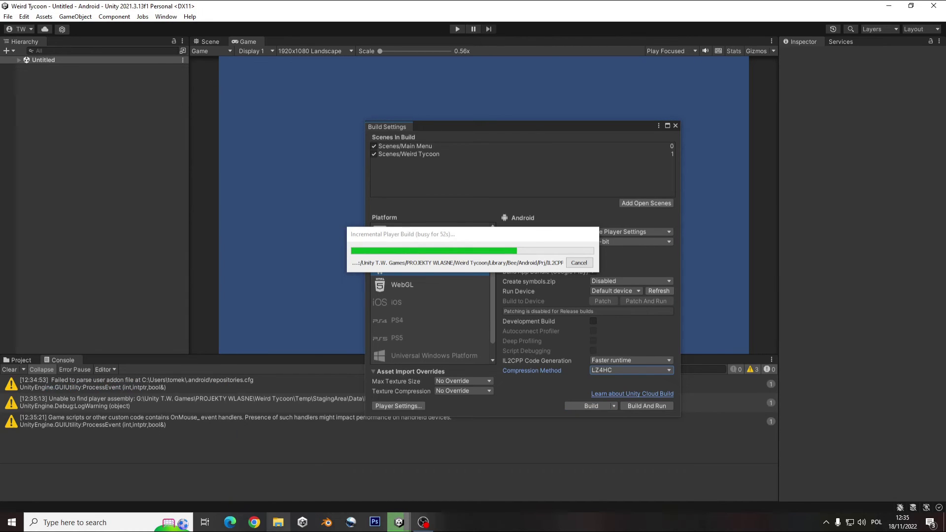
left_click(278, 522)
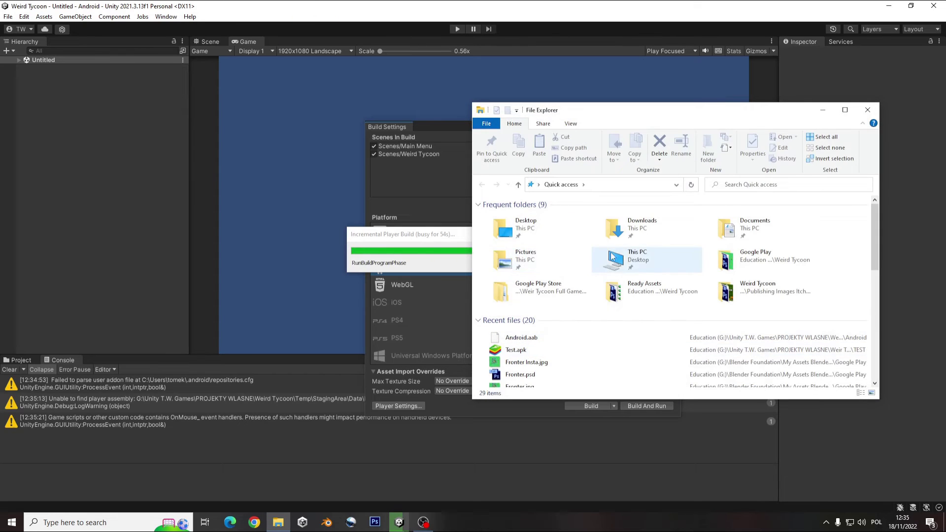
double_click(625, 256)
left_click(551, 326)
double_click(551, 326)
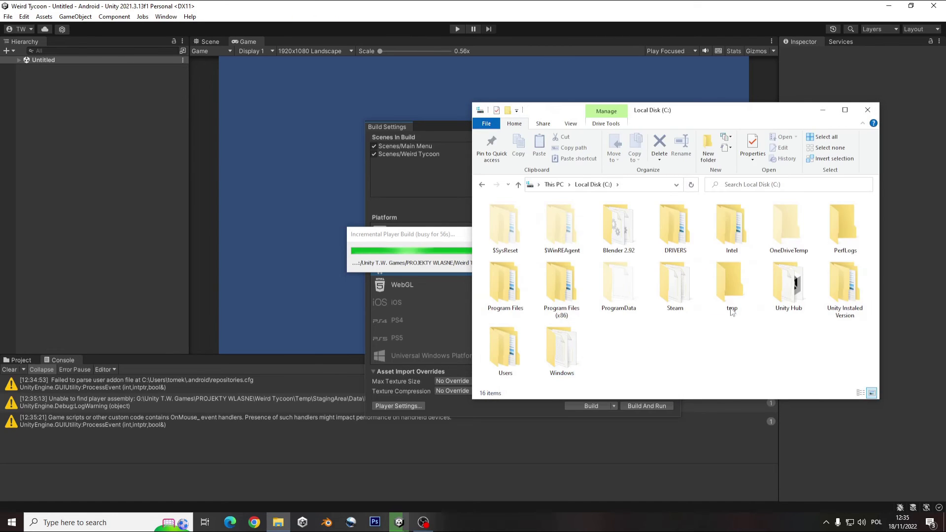
double_click(507, 348)
double_click(639, 217)
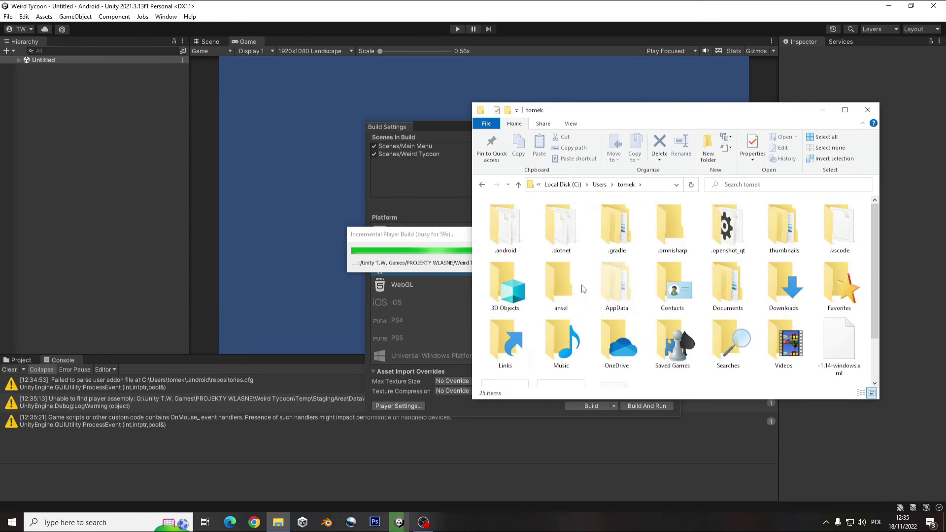
double_click(505, 225)
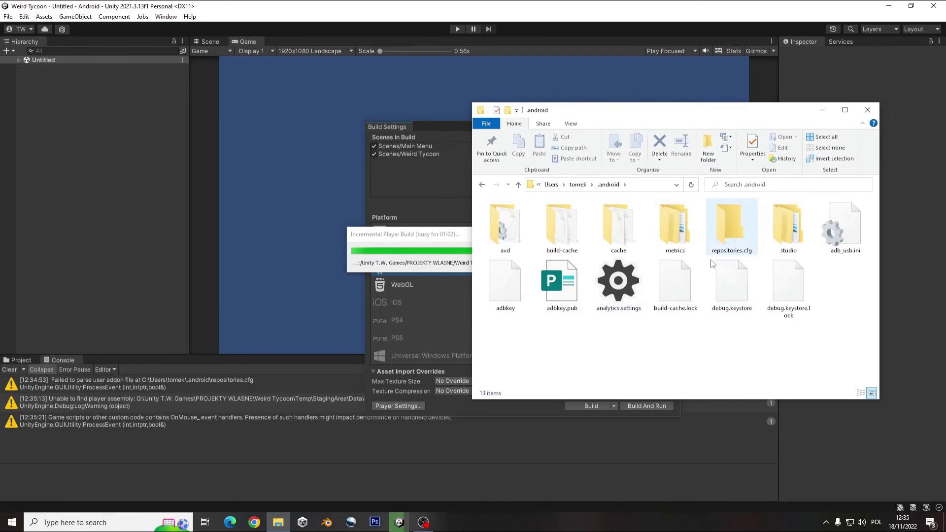
left_click(745, 234)
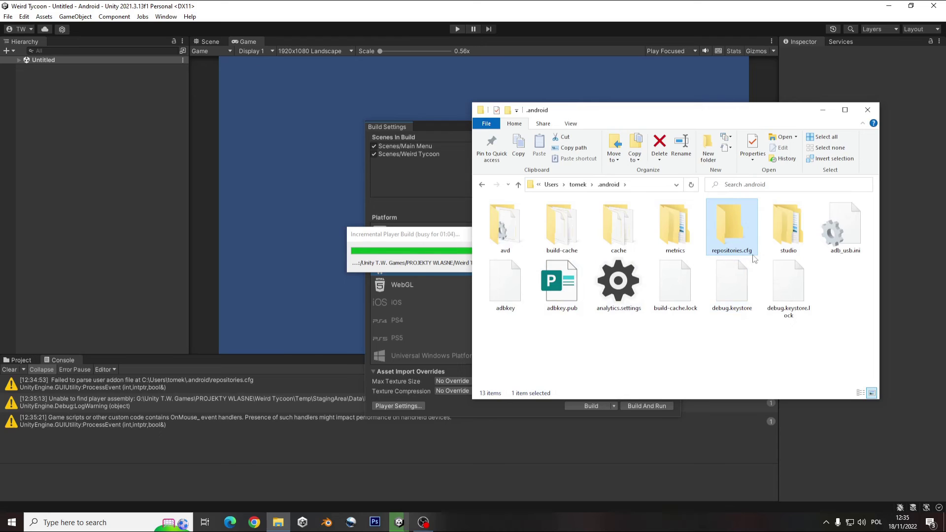
mouse_move(751, 258)
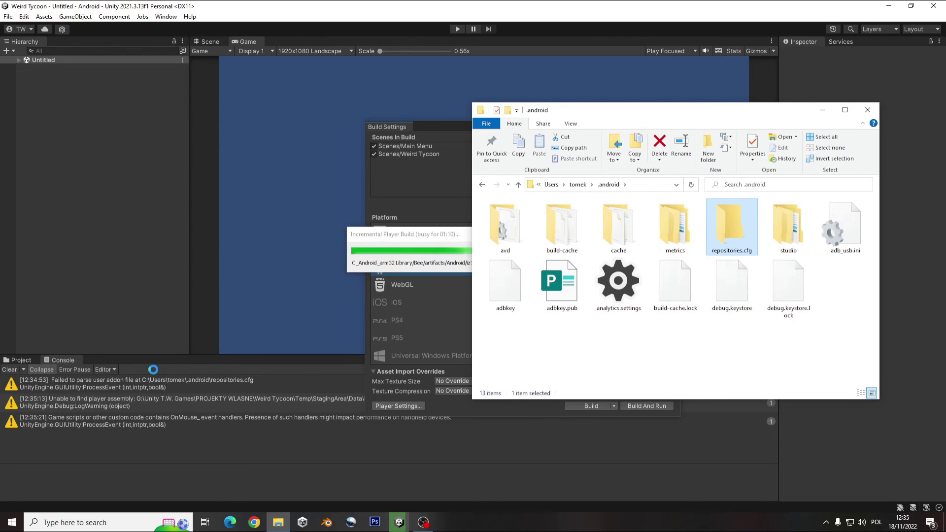
left_click(867, 109)
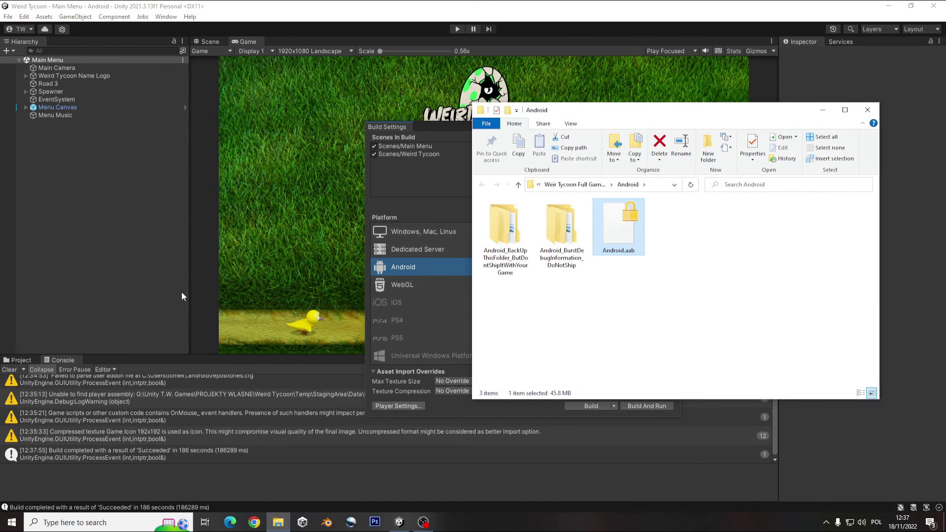
Bring Unity forward after the build and clear the Console messages
left_click(9, 370)
left_click(9, 370)
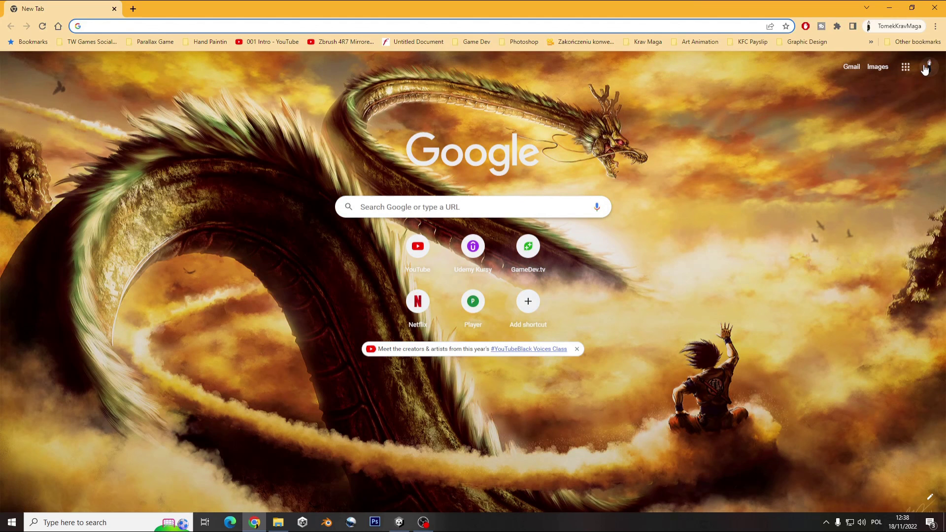
Switch to the developer Chrome profile, open Weird Tycoon in Play Console, and view its store page
left_click(916, 26)
left_click(838, 210)
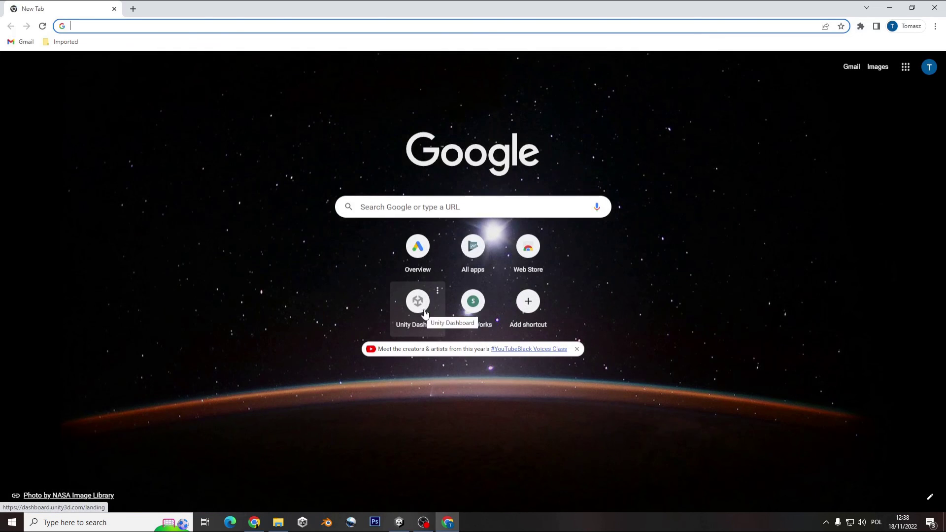
left_click(466, 255)
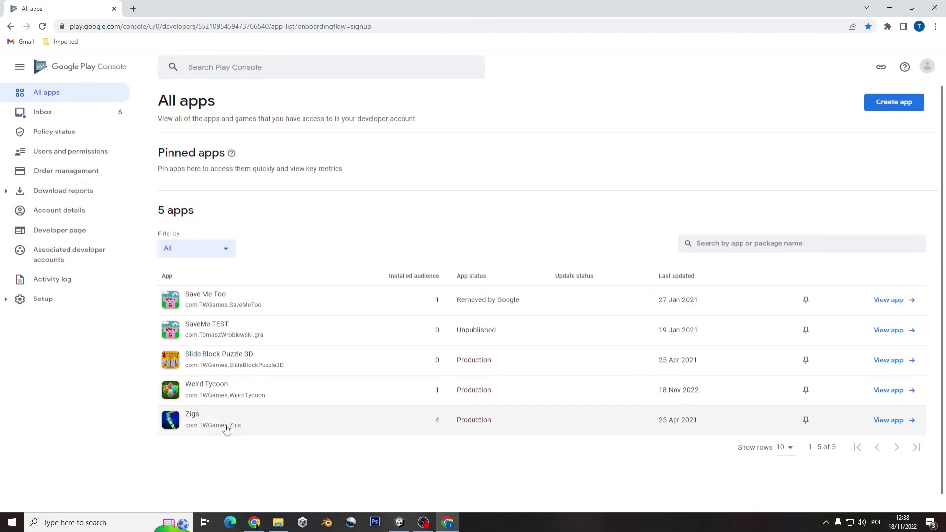
left_click(219, 401)
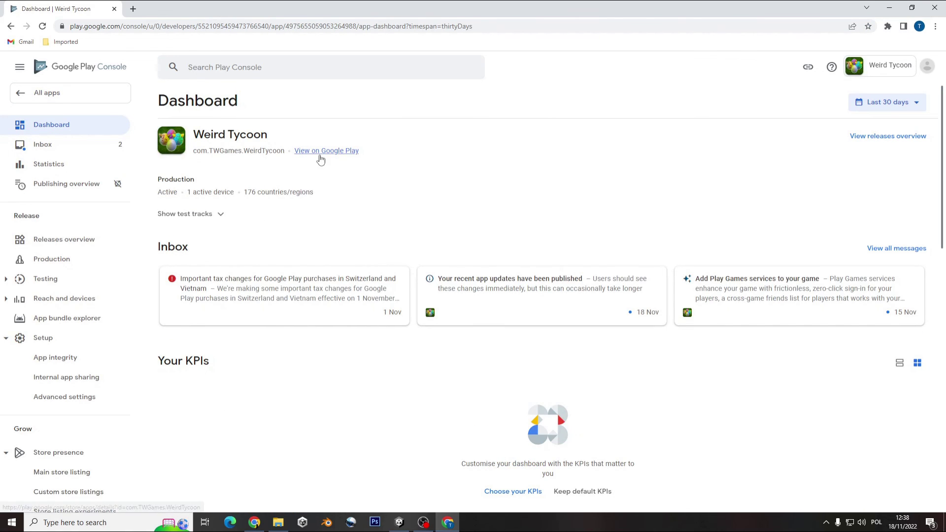
left_click(322, 152)
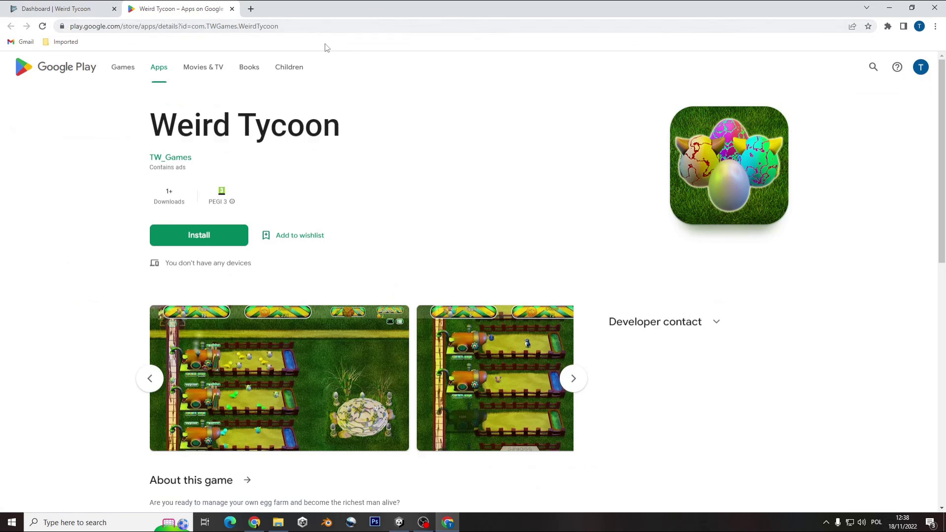
scroll(639, 367, "down", 3)
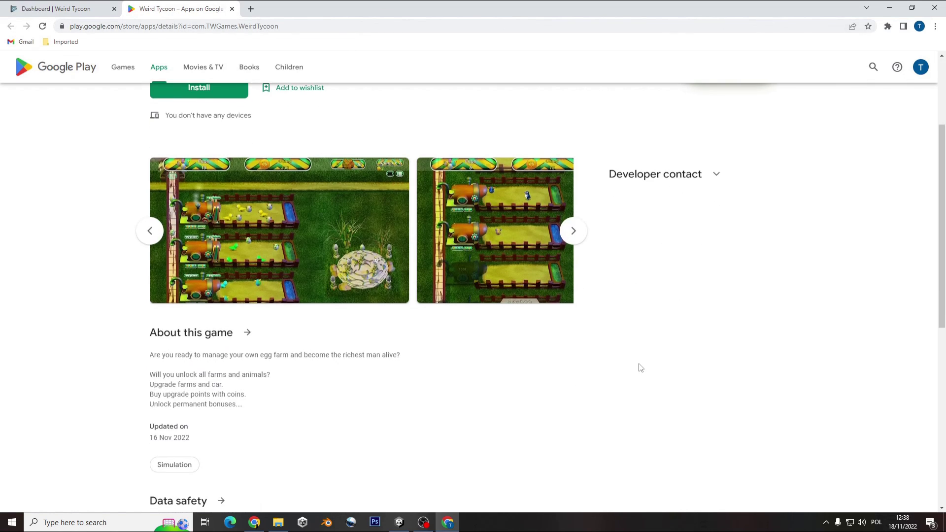
scroll(691, 383, "down", 3)
scroll(689, 382, "down", 3)
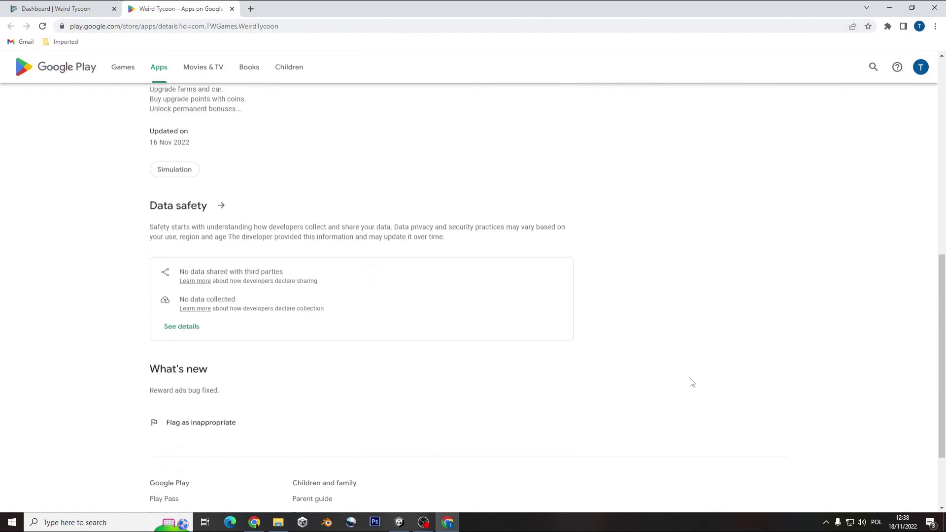
scroll(642, 339, "up", 3)
scroll(570, 376, "up", 6)
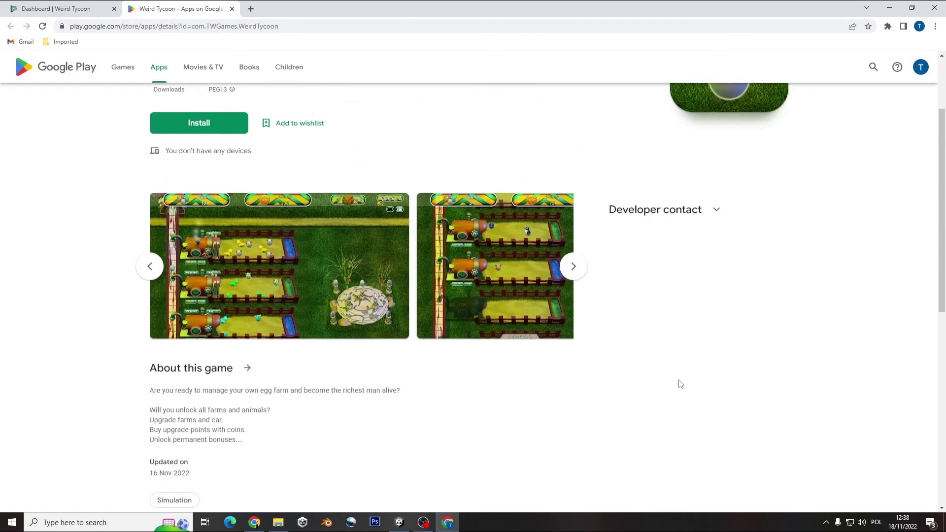